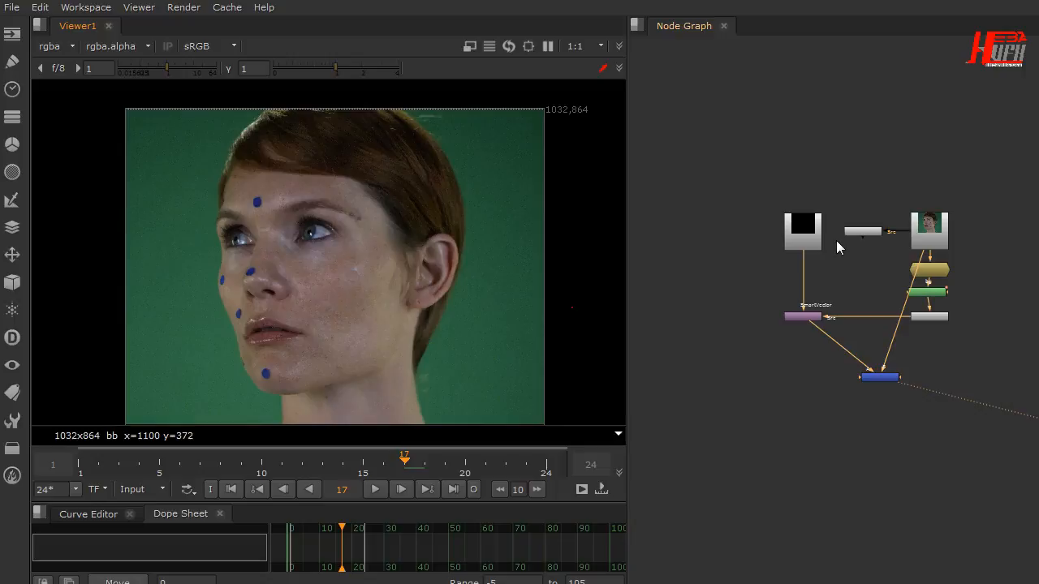
Scrub the face shot to frame 24 and back to frame 14 to examine the head's motion and the tracking dots
click(390, 210)
click(799, 245)
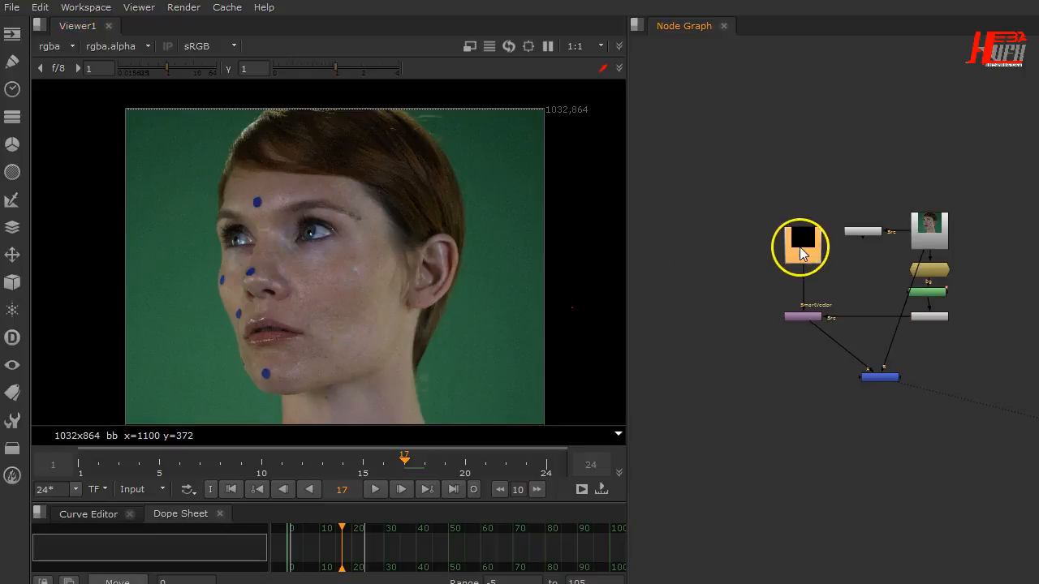
scroll(818, 275, up, 3)
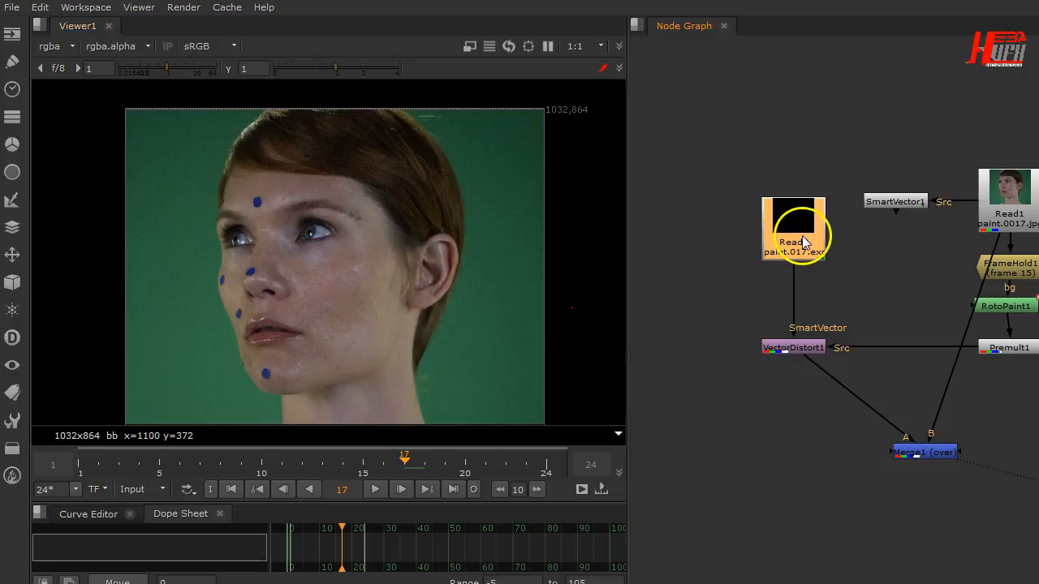
drag(403, 452, 550, 479)
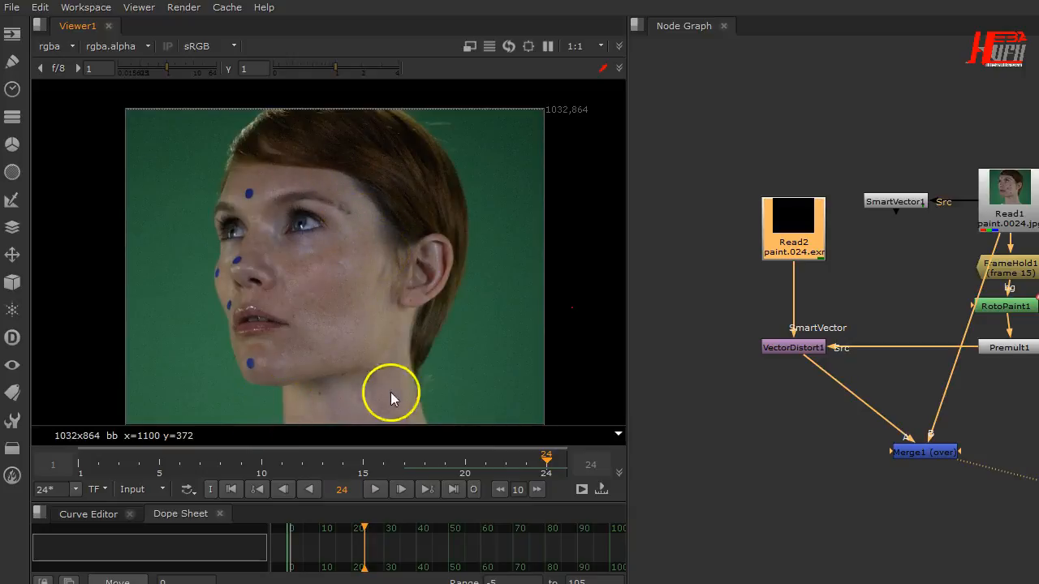
drag(548, 469, 353, 485)
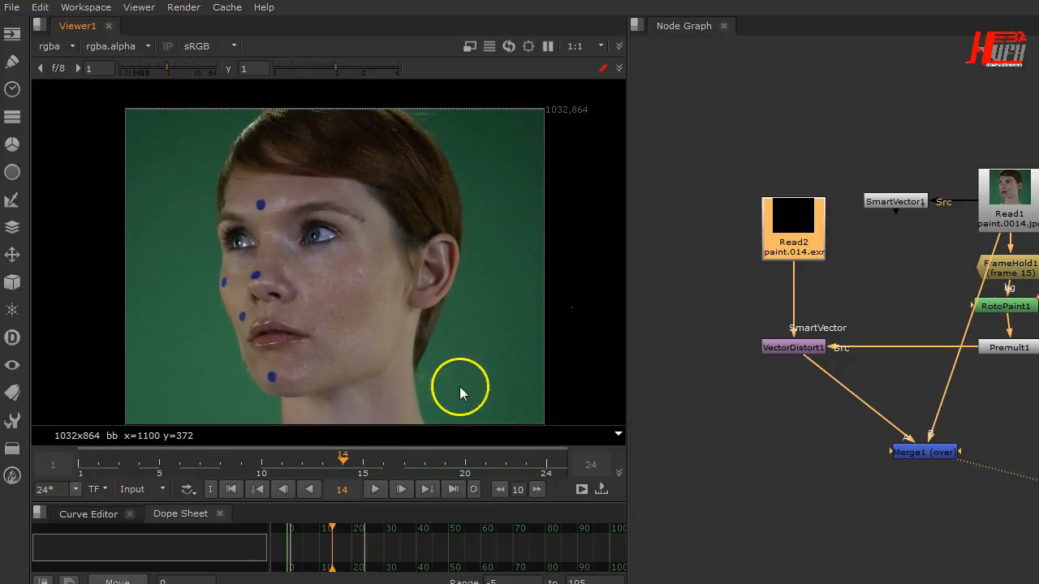
mouse_move(340, 460)
mouse_down()
mouse_move(88, 458)
mouse_move(284, 474)
mouse_move(306, 460)
mouse_move(344, 467)
mouse_up()
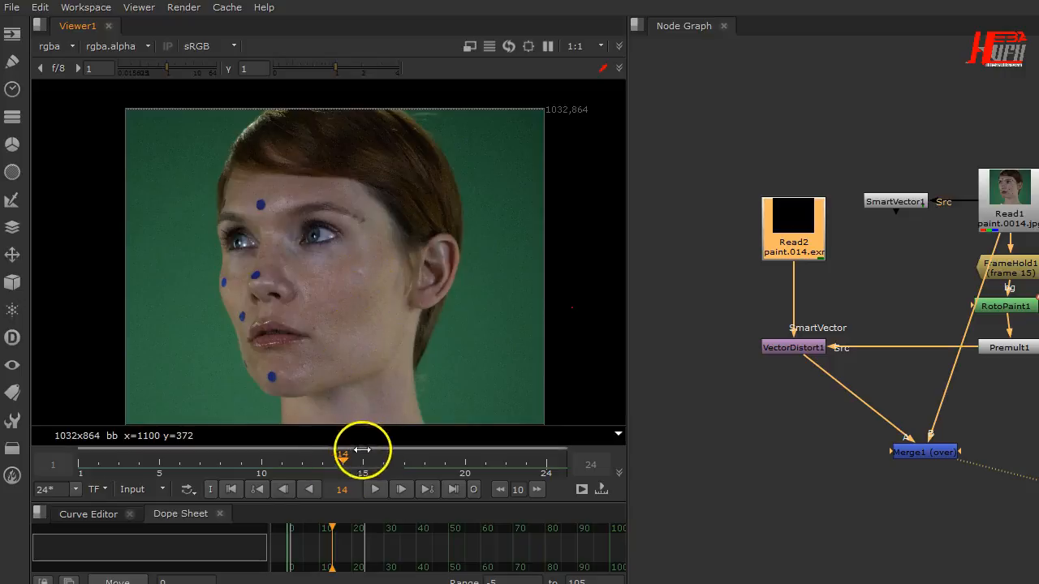
drag(344, 460, 342, 495)
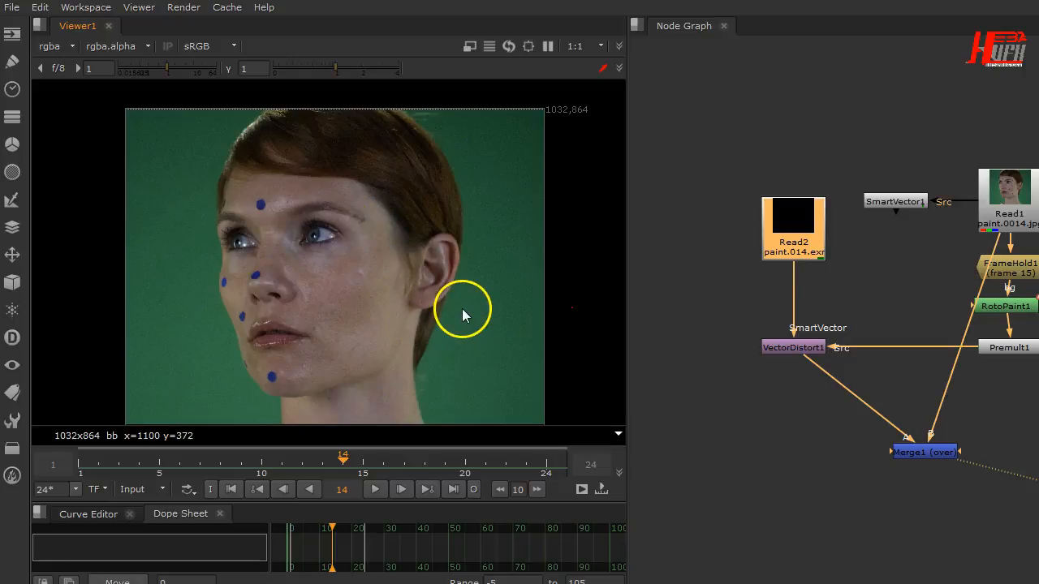
Nudge the Read2 node slightly upward above VectorDistort1
middle_drag(839, 388, 761, 408)
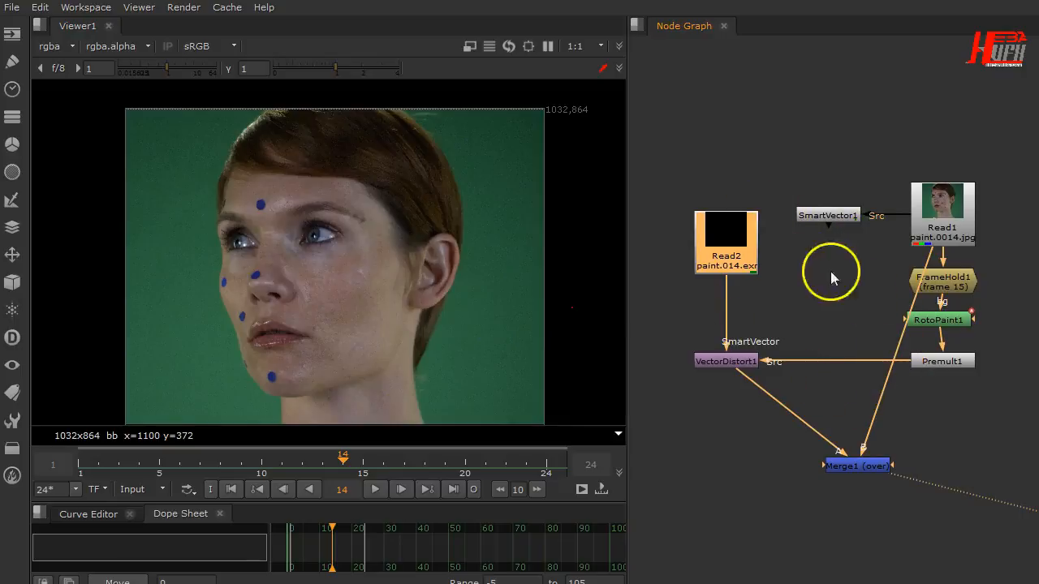
mouse_move(736, 247)
mouse_down()
mouse_move(731, 212)
mouse_move(737, 253)
mouse_up()
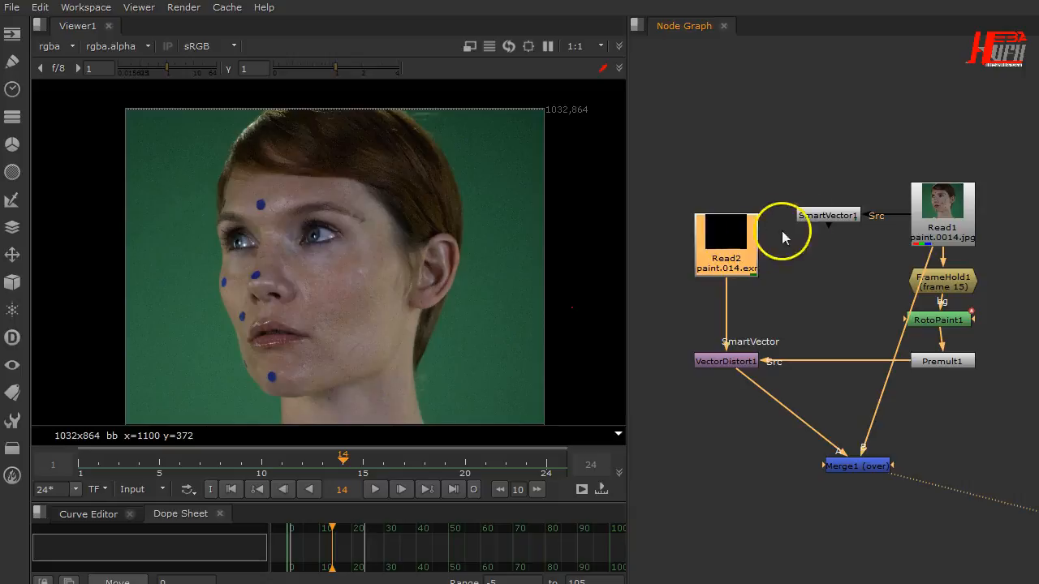
mouse_move(727, 258)
mouse_down()
mouse_move(735, 215)
mouse_move(729, 248)
mouse_up()
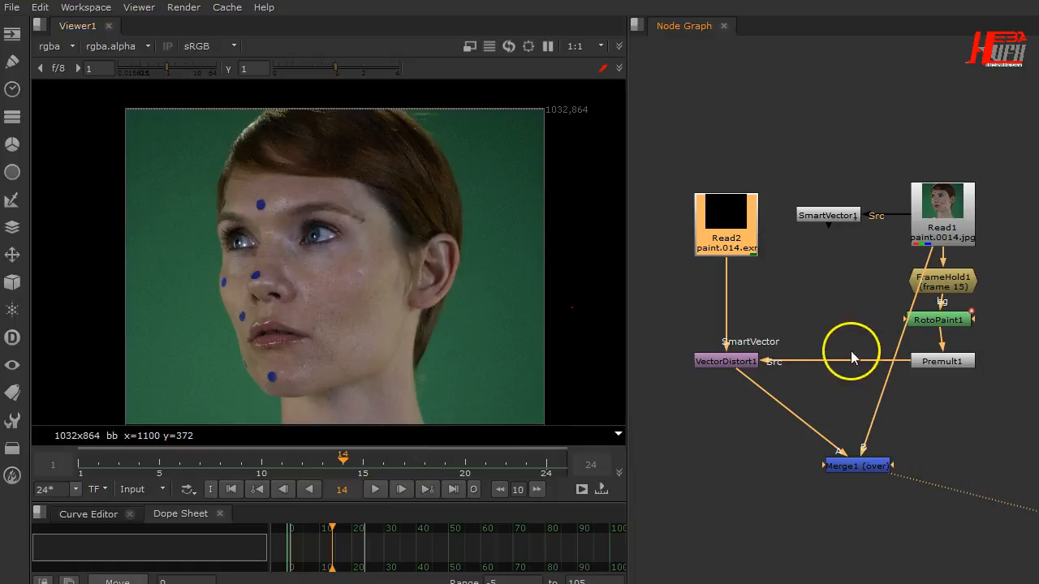
Examine the frame ranges and reference frames noted in SEGMENT_1 and SEGMENT_2, and move the playhead to frame 15
middle_drag(888, 352, 777, 353)
scroll(856, 361, up, 2)
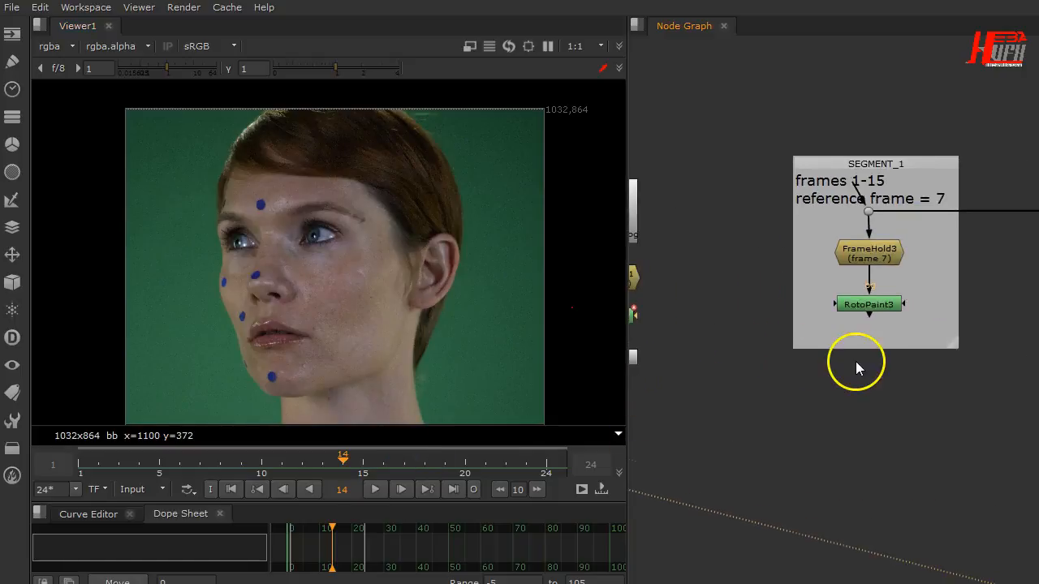
scroll(869, 363, down, 5)
middle_drag(855, 366, 802, 370)
scroll(832, 365, up, 3)
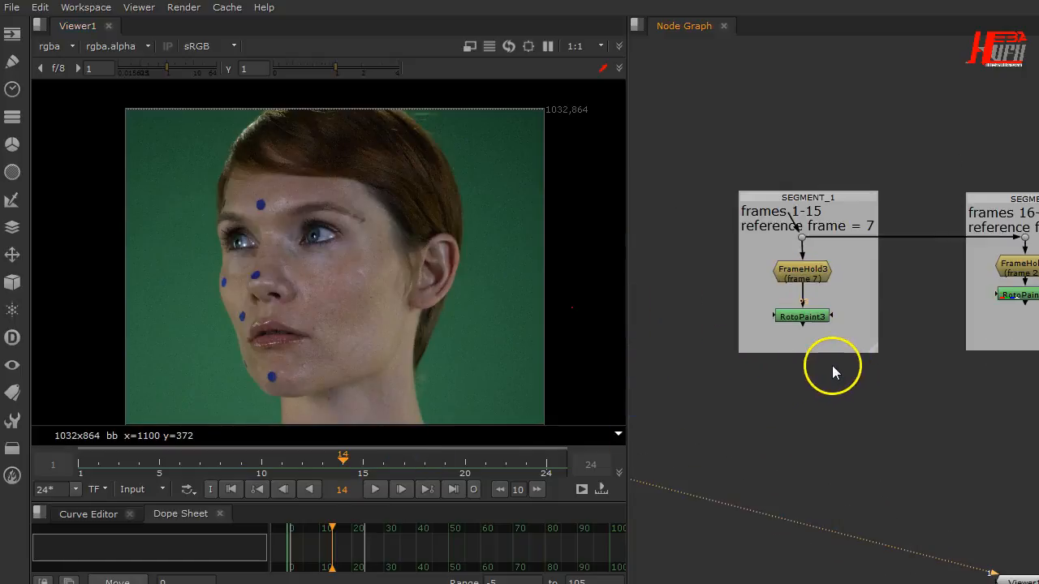
middle_drag(894, 364, 841, 367)
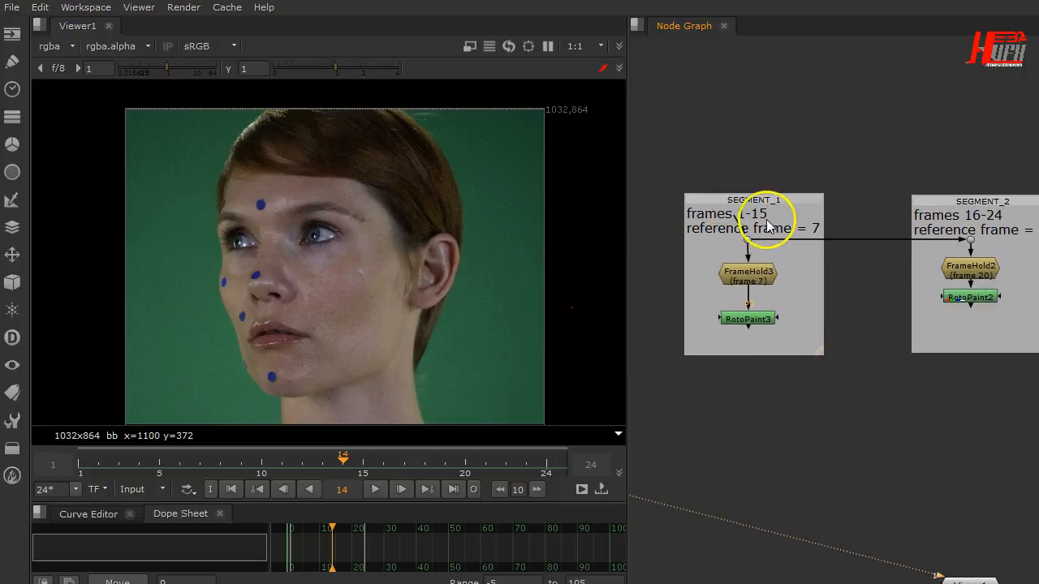
click(366, 460)
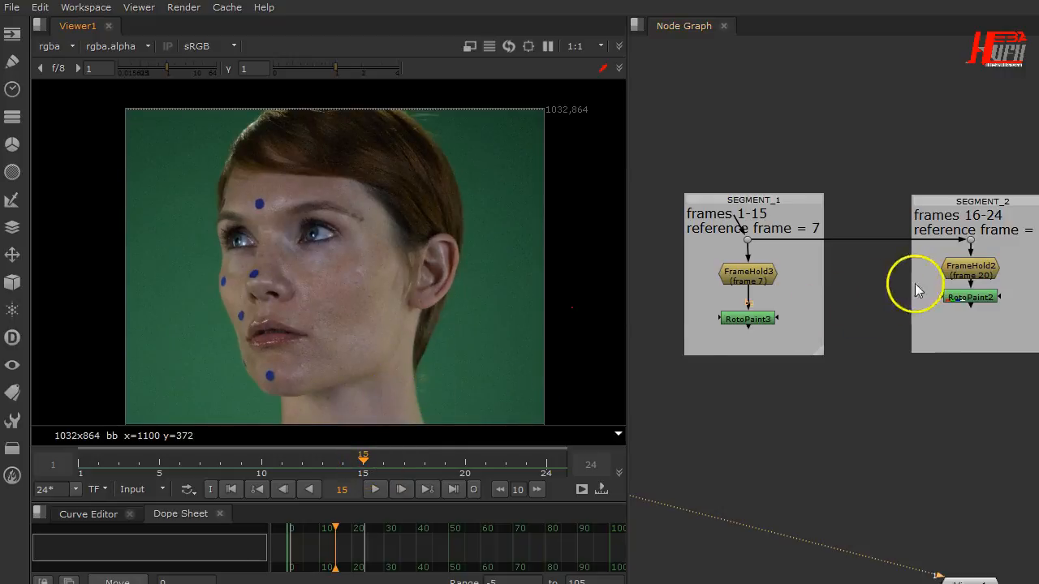
middle_drag(905, 323, 836, 341)
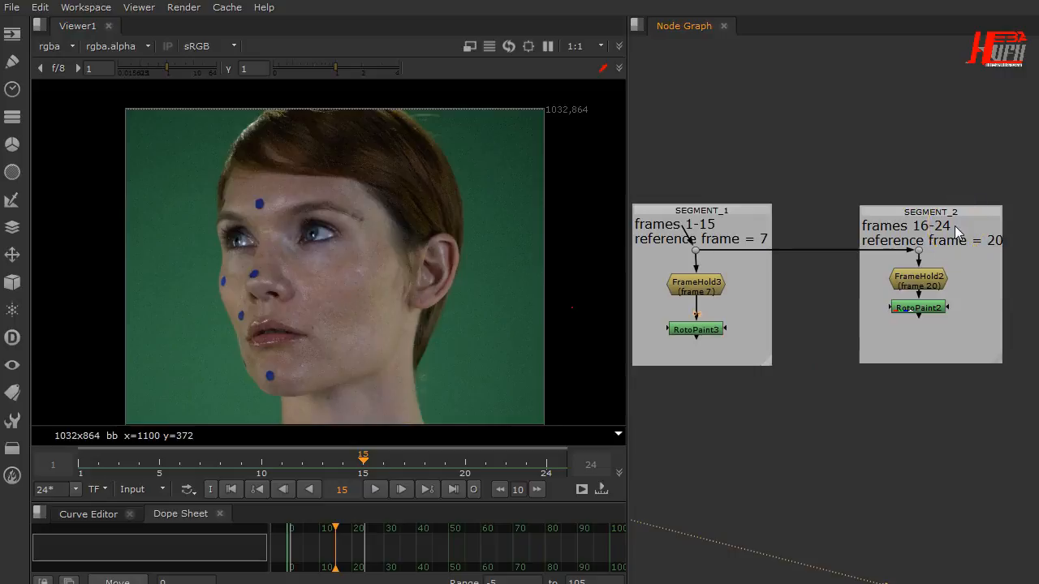
View the output of RotoPaint3 in SEGMENT_1 and of RotoPaint2 in SEGMENT_2 to compare their held frames
middle_drag(805, 318, 933, 317)
scroll(934, 318, down, 3)
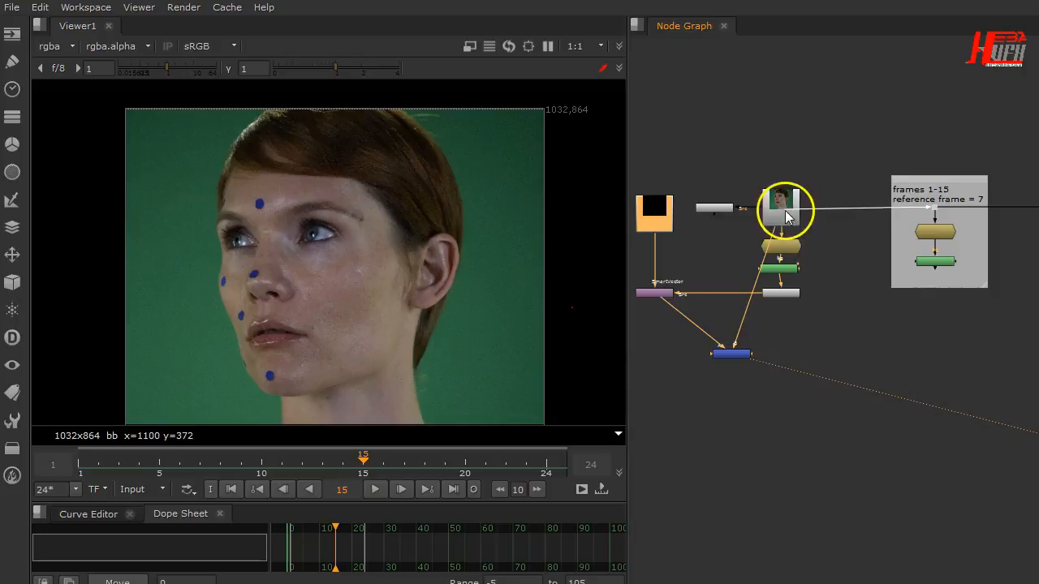
middle_drag(963, 289, 858, 283)
click(828, 256)
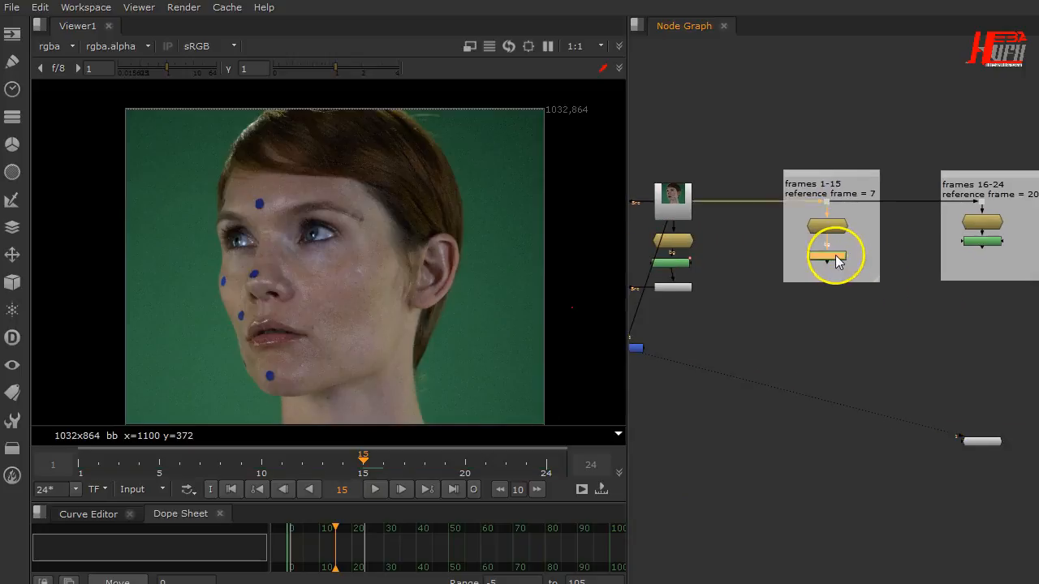
key(1)
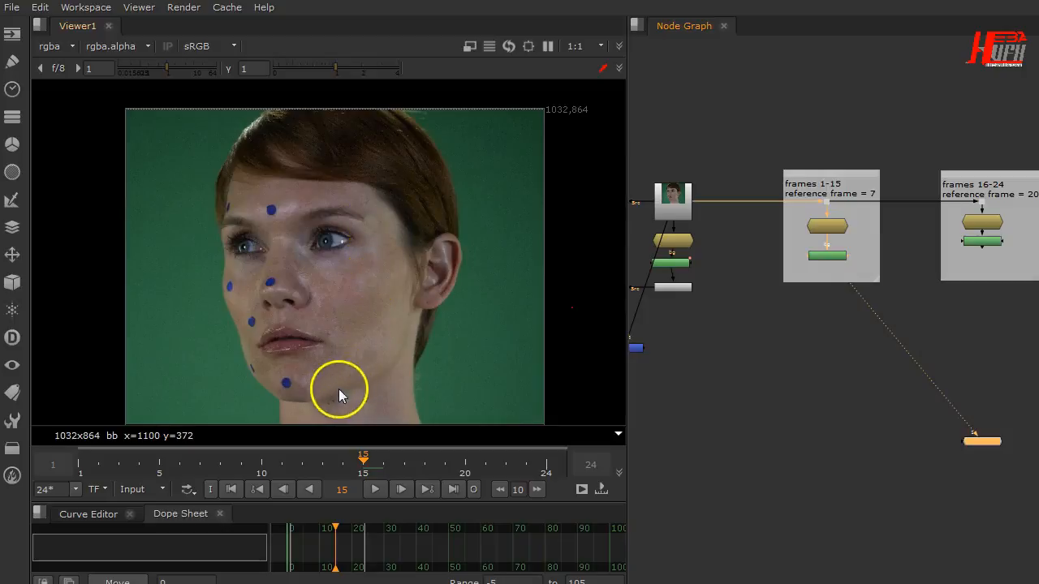
click(980, 241)
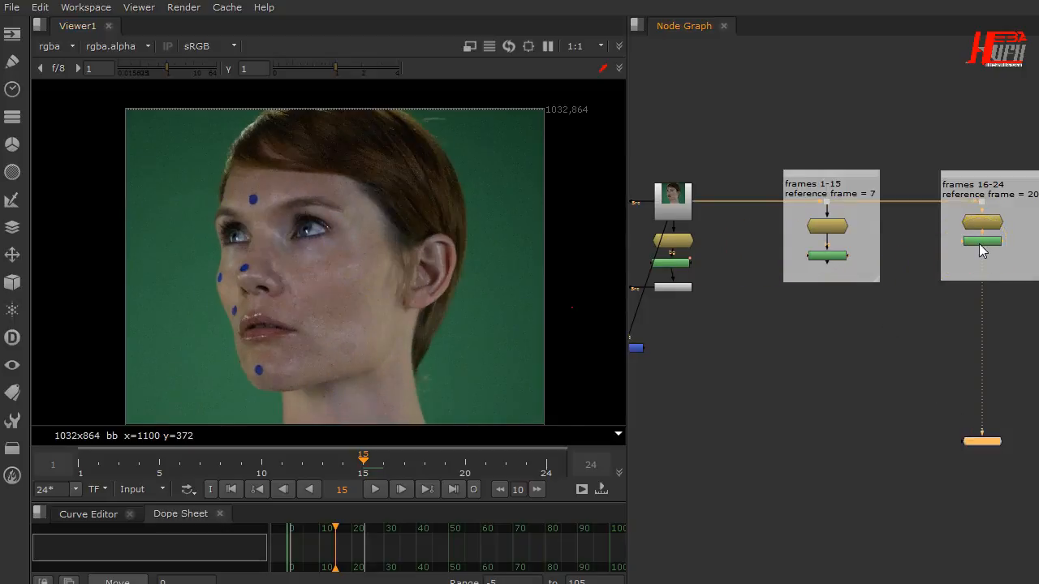
Move RotoPaint2 lower within SEGMENT_2 and display RotoPaint3 in the viewer
scroll(979, 242, up, 3)
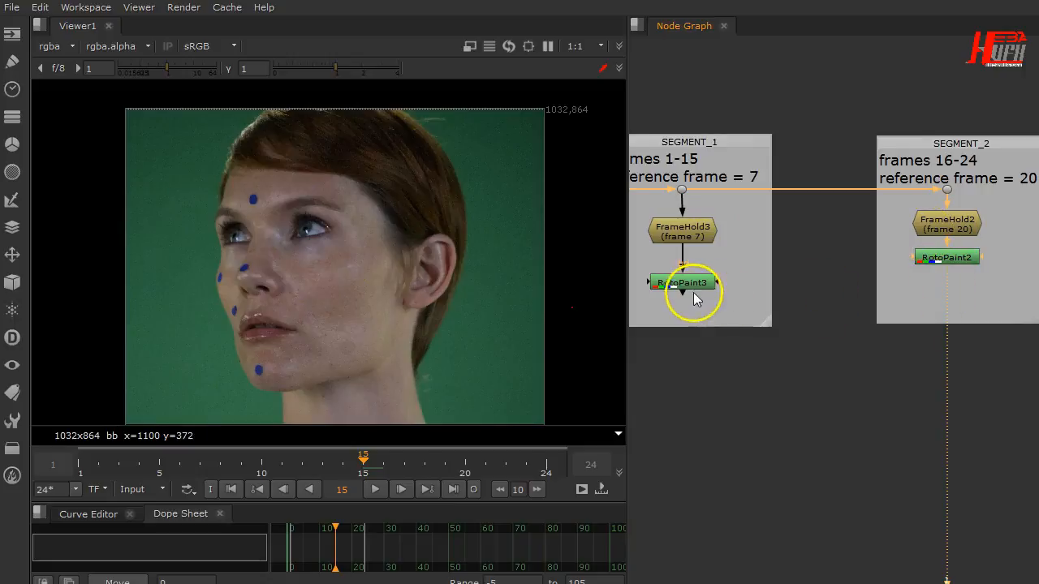
drag(954, 260, 955, 286)
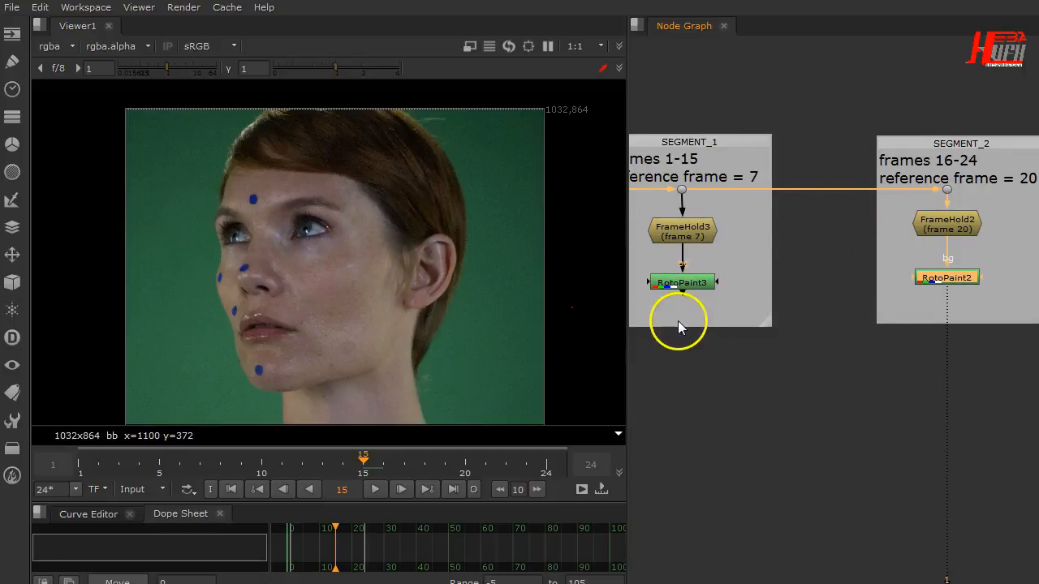
drag(948, 298, 682, 282)
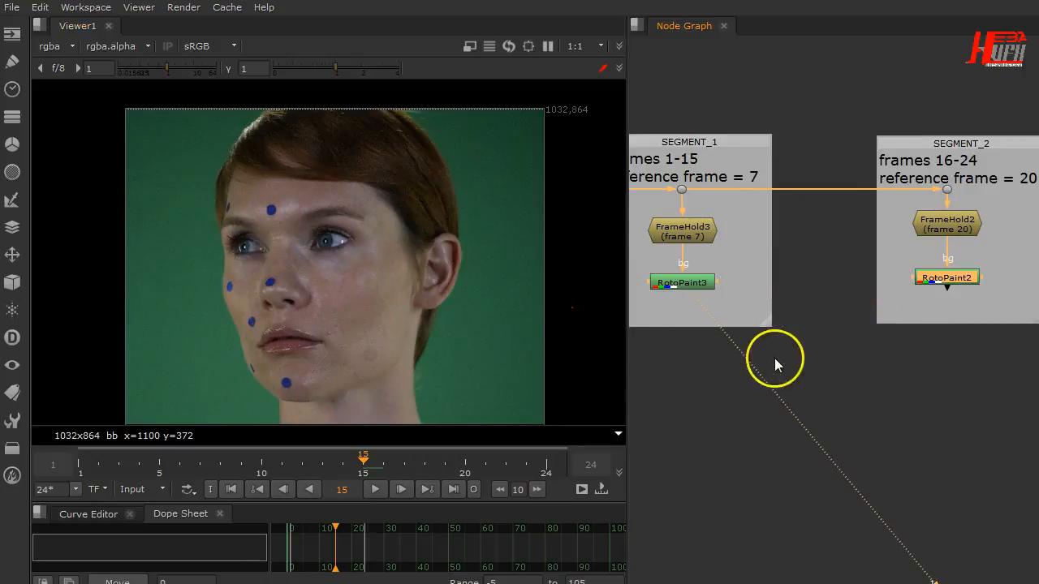
Examine the source and vector nodes of the original branch and how Read1 feeds both segment groups
middle_drag(714, 372, 986, 377)
scroll(838, 371, down, 2)
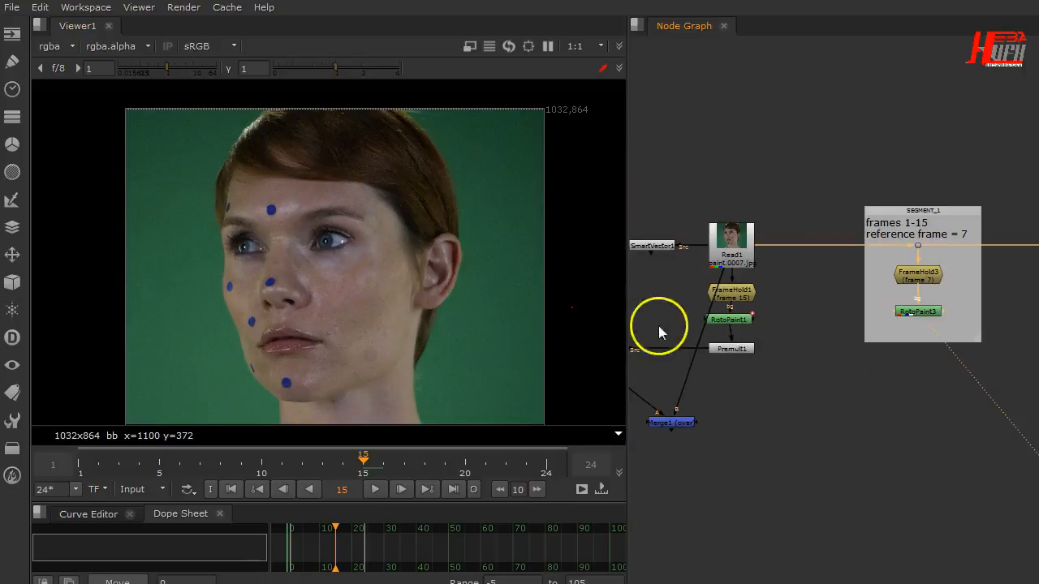
middle_drag(673, 298, 756, 301)
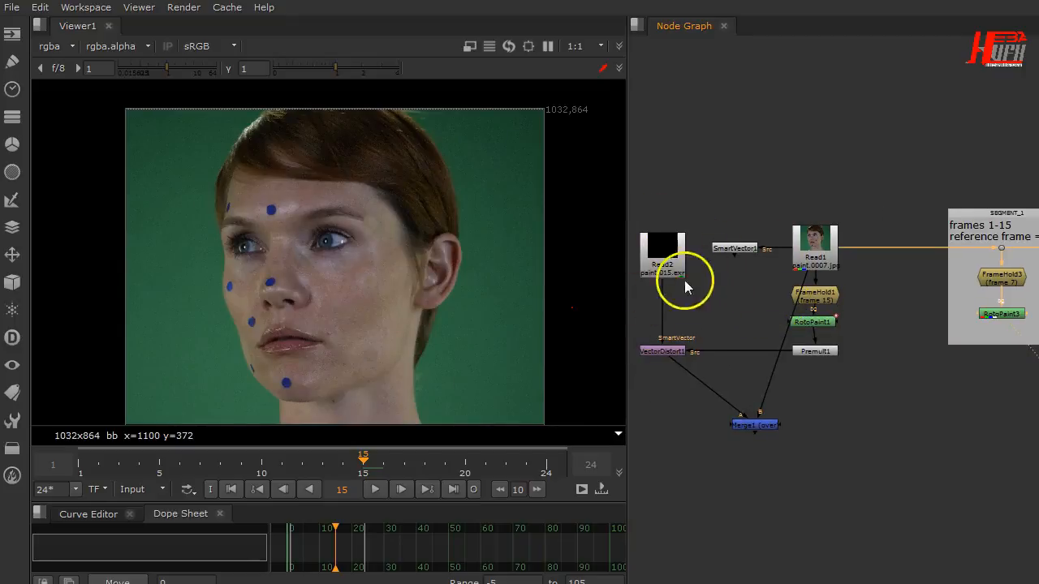
middle_drag(893, 338, 720, 341)
scroll(846, 336, up, 5)
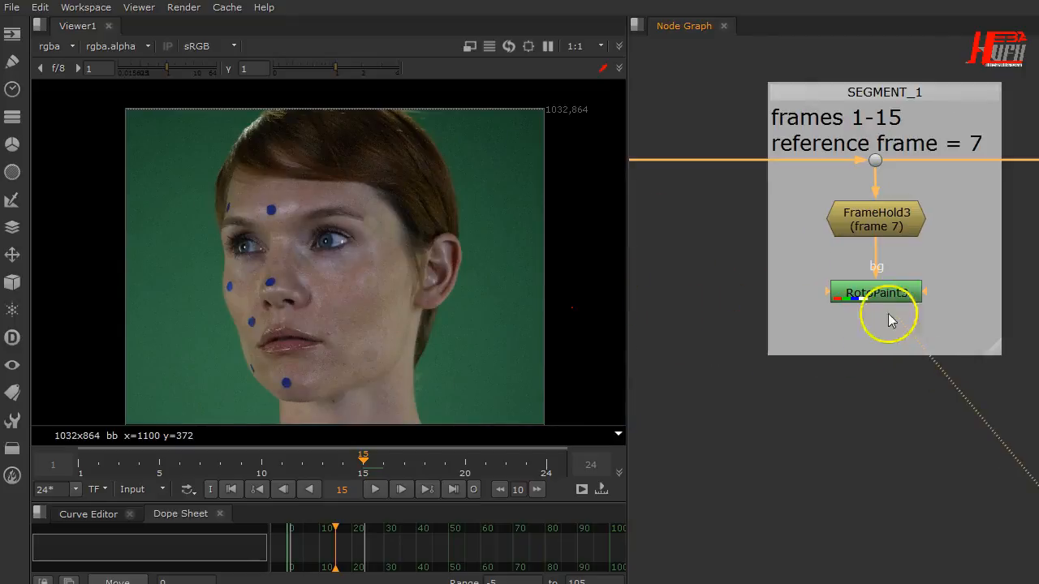
middle_drag(860, 295, 819, 375)
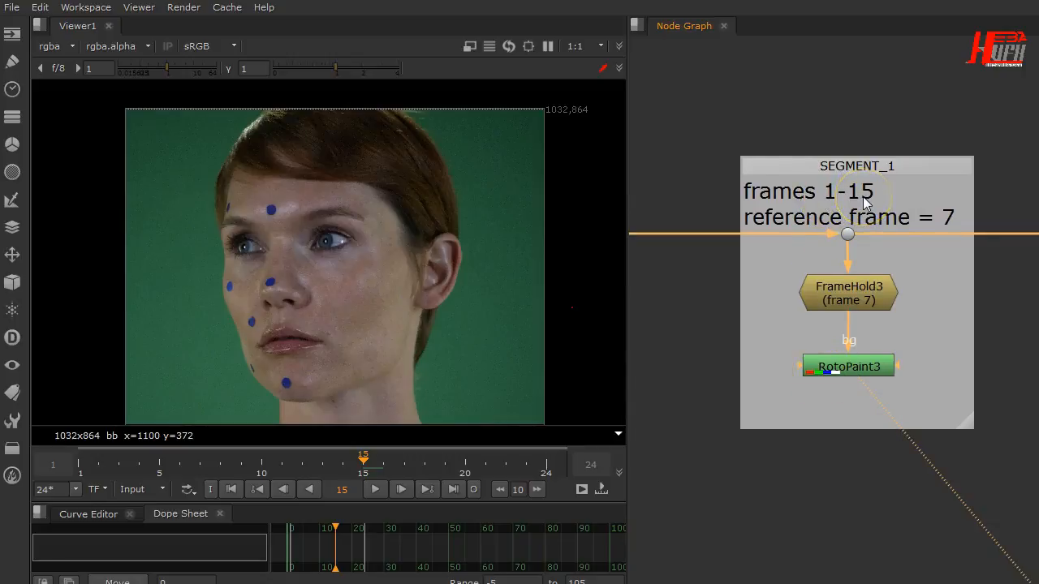
middle_drag(956, 372, 716, 342)
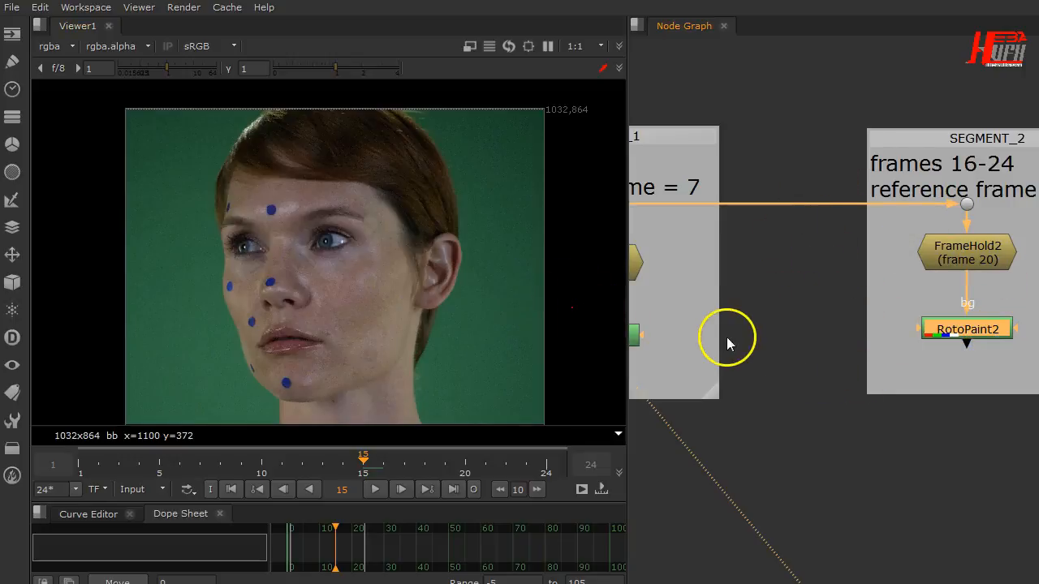
scroll(727, 337, down, 1)
scroll(850, 324, down, 3)
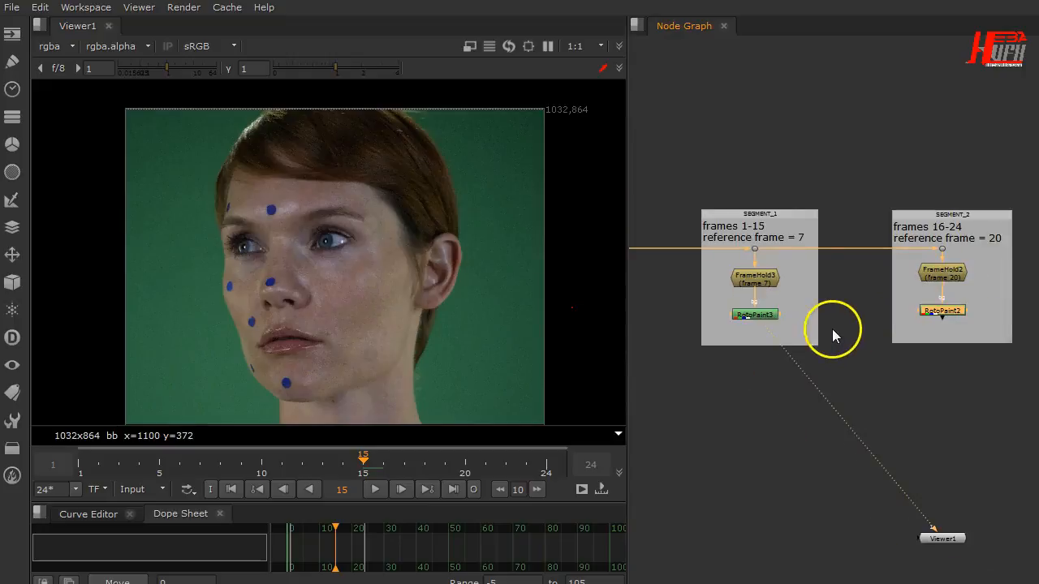
middle_drag(847, 332, 902, 318)
scroll(764, 333, down, 3)
middle_drag(659, 322, 718, 324)
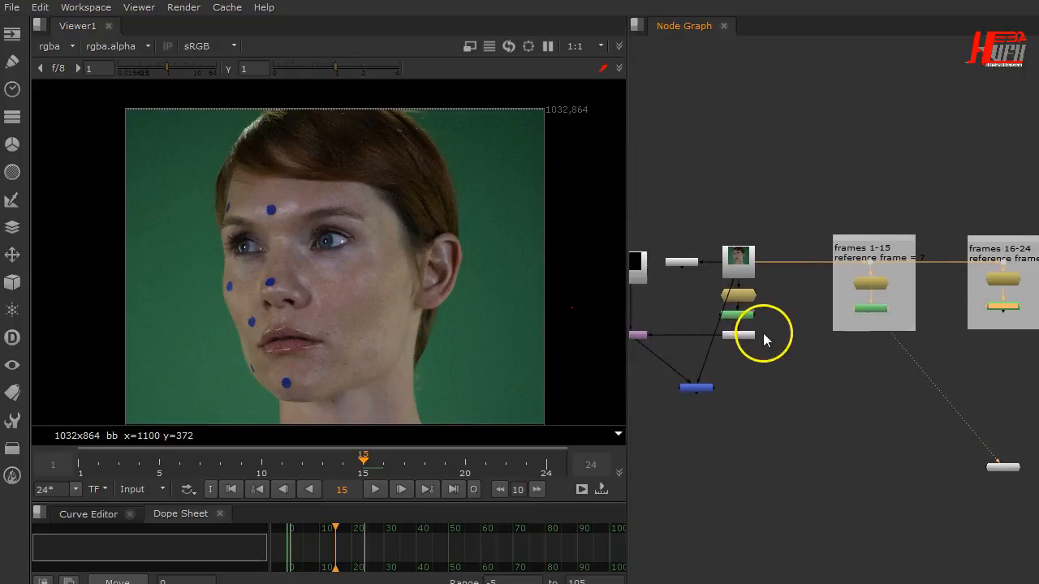
Detach Read2 from VectorDistort1 and move it near SEGMENT_1, widening the node graph for more working space
drag(635, 260, 887, 394)
drag(624, 349, 353, 308)
middle_drag(331, 309, 162, 303)
scroll(439, 388, up, 4)
middle_drag(694, 418, 488, 430)
drag(621, 427, 499, 376)
middle_drag(498, 376, 712, 410)
scroll(571, 400, down, 3)
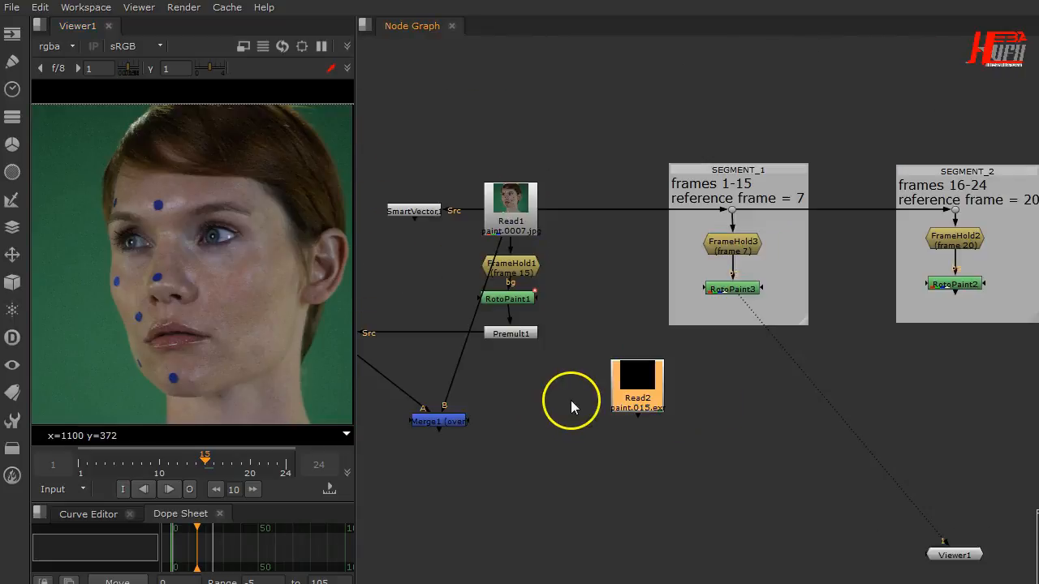
Place Read2 below the gap between the two segment groups and move Viewer1 beneath SEGMENT_1
drag(661, 393, 882, 375)
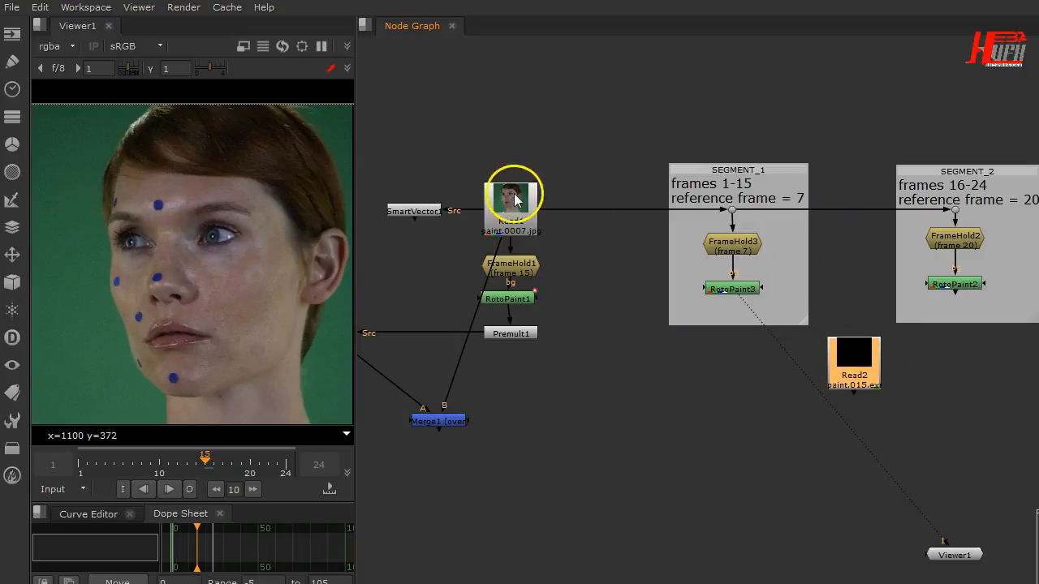
drag(864, 364, 867, 399)
drag(934, 550, 727, 536)
middle_drag(642, 502, 722, 487)
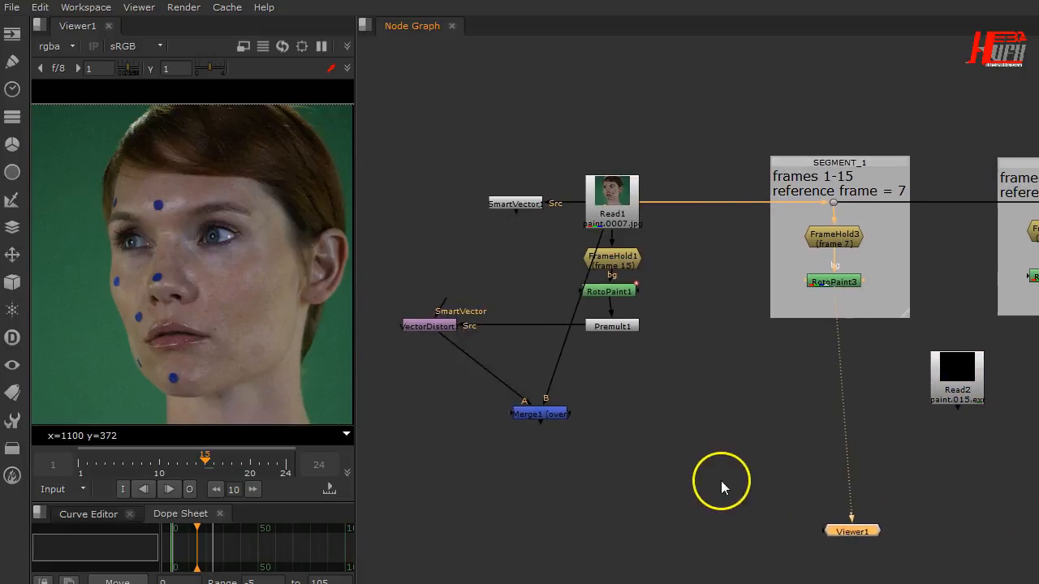
Detach VectorDistort1 from its old branch and place it beside Read2 below SEGMENT_1, moving Viewer1 clear of the area
click(415, 325)
drag(579, 327, 525, 389)
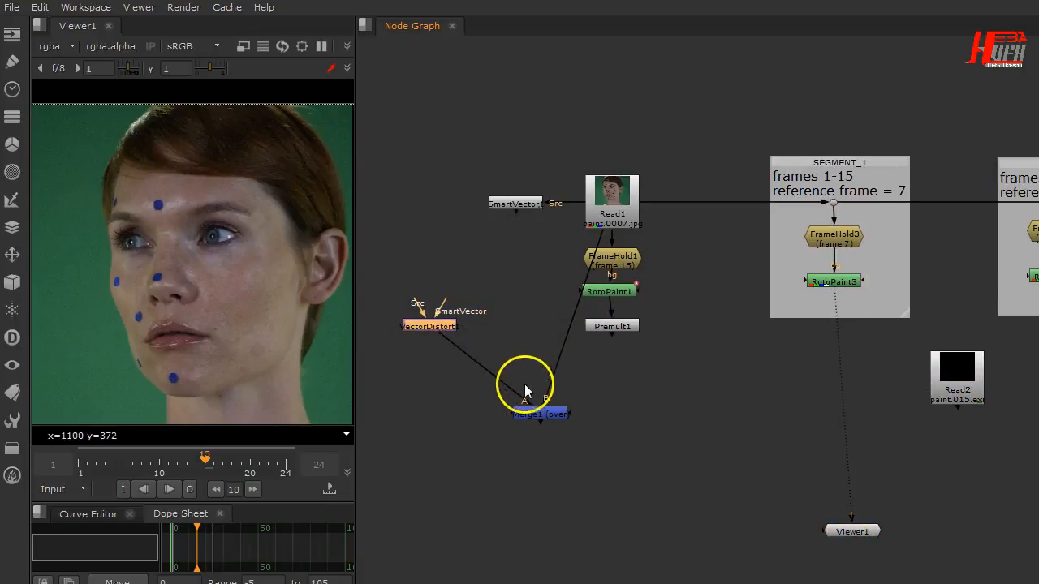
drag(427, 326, 855, 404)
middle_drag(769, 418, 658, 415)
drag(742, 518, 526, 470)
middle_drag(823, 475, 729, 501)
Open the properties of the relocated VectorDistort1 node and clear the node selection
click(673, 443)
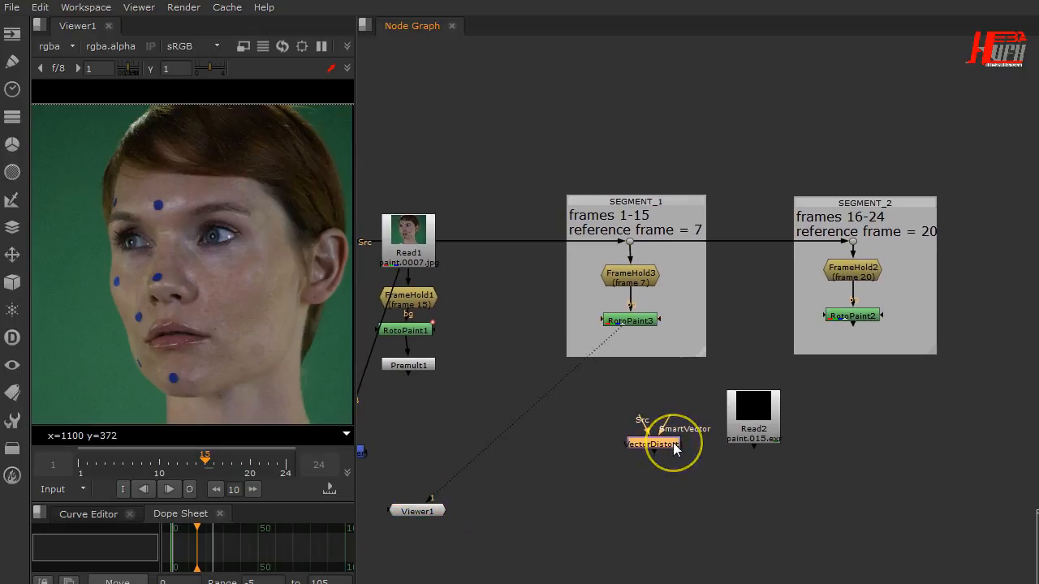
double_click(673, 443)
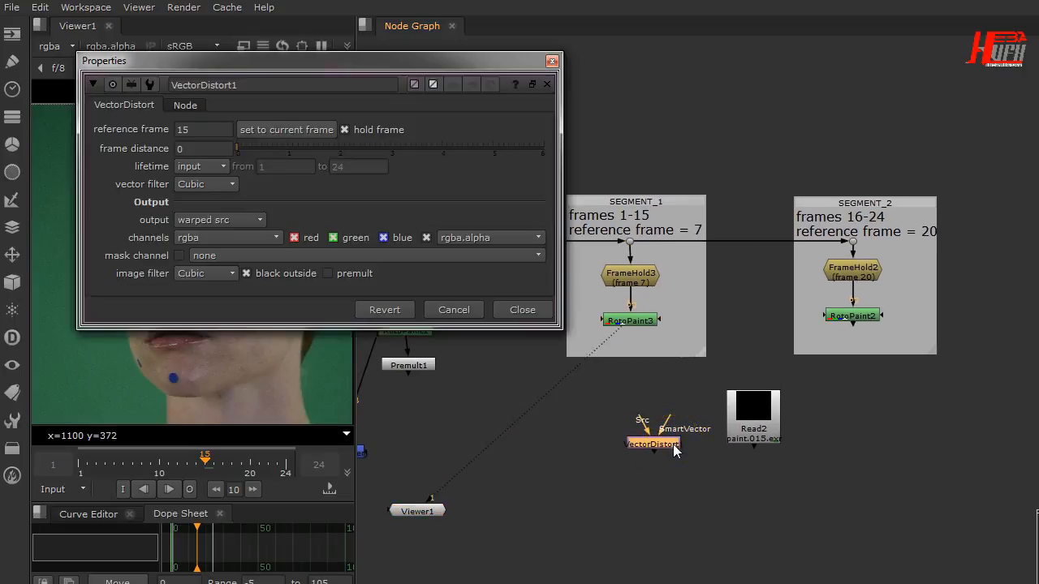
click(721, 524)
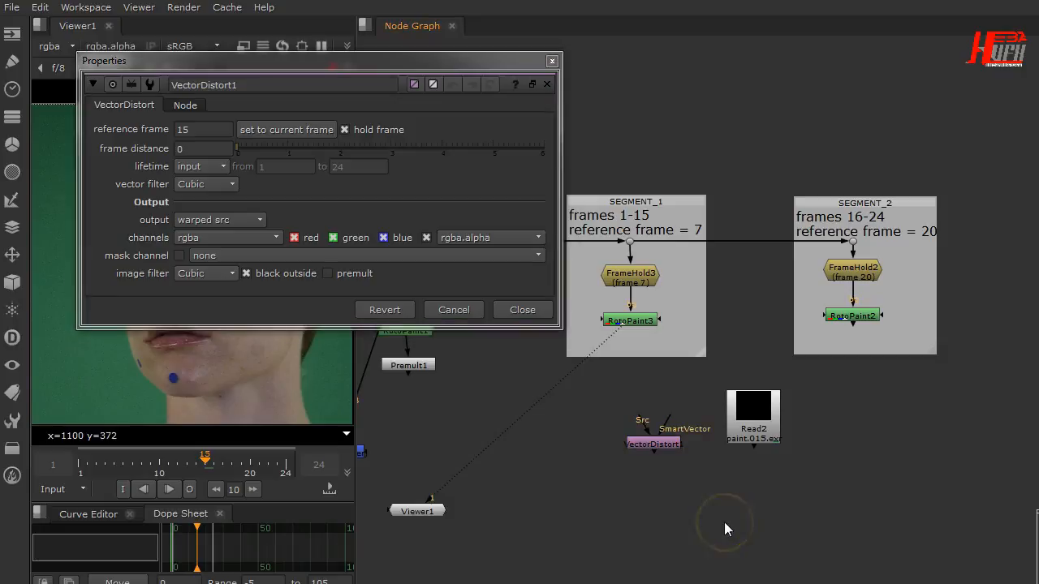
Paste a copy of VectorDistort1 beside Read2 below SEGMENT_2 and connect the original's Src input to RotoPaint3
key(ctrl+v)
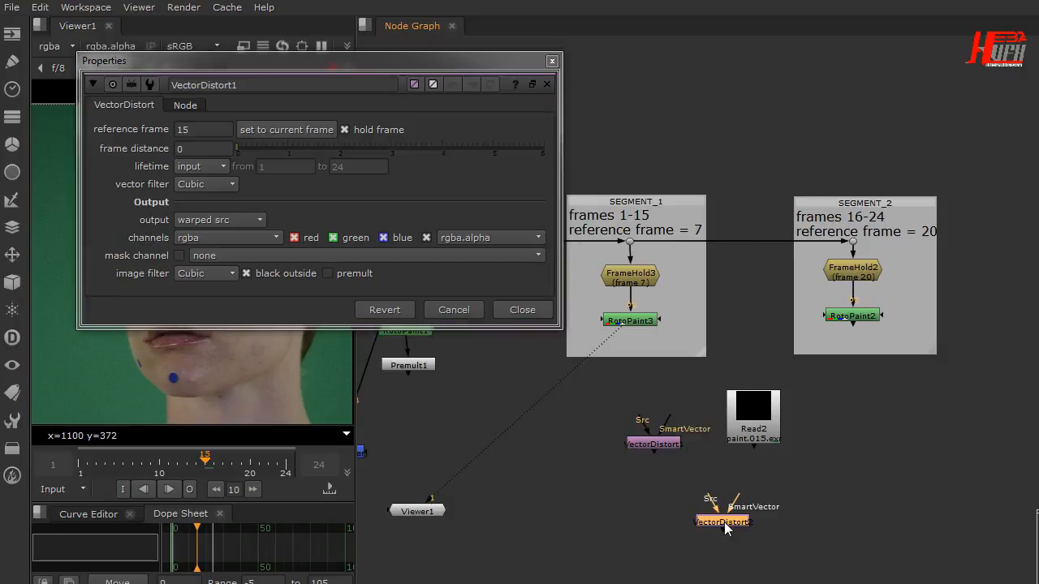
click(552, 61)
drag(859, 411, 846, 411)
drag(656, 443, 759, 434)
drag(647, 425, 631, 319)
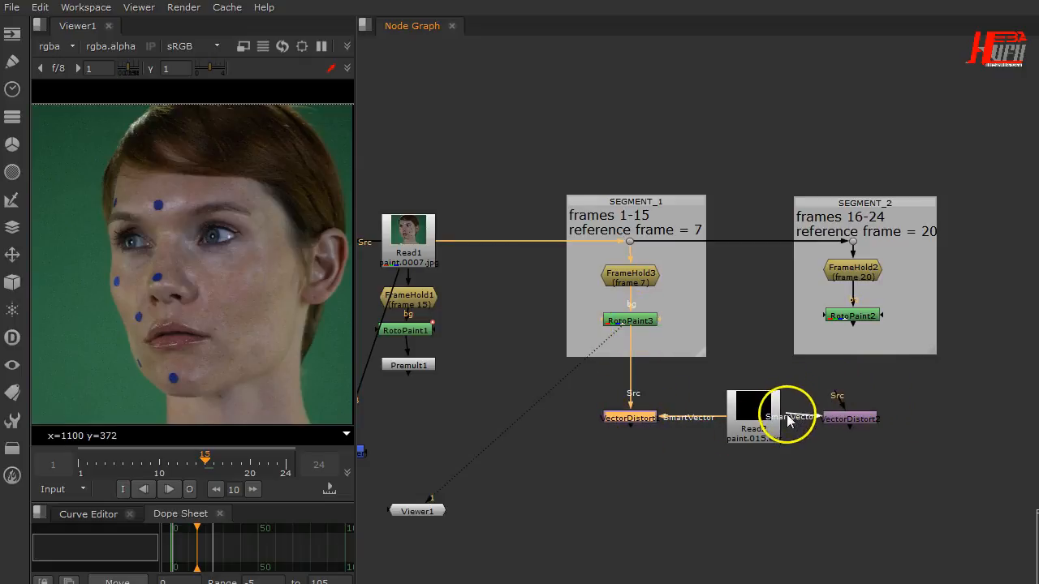
Connect VectorDistort2's SmartVector input to Read2 and its Src input to RotoPaint2
drag(862, 401, 772, 418)
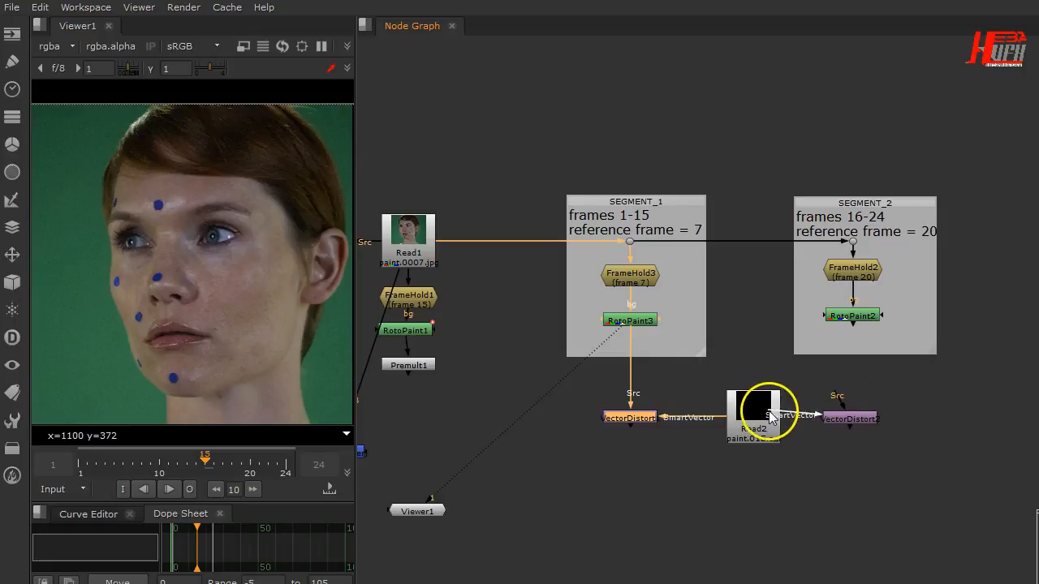
drag(836, 404, 856, 343)
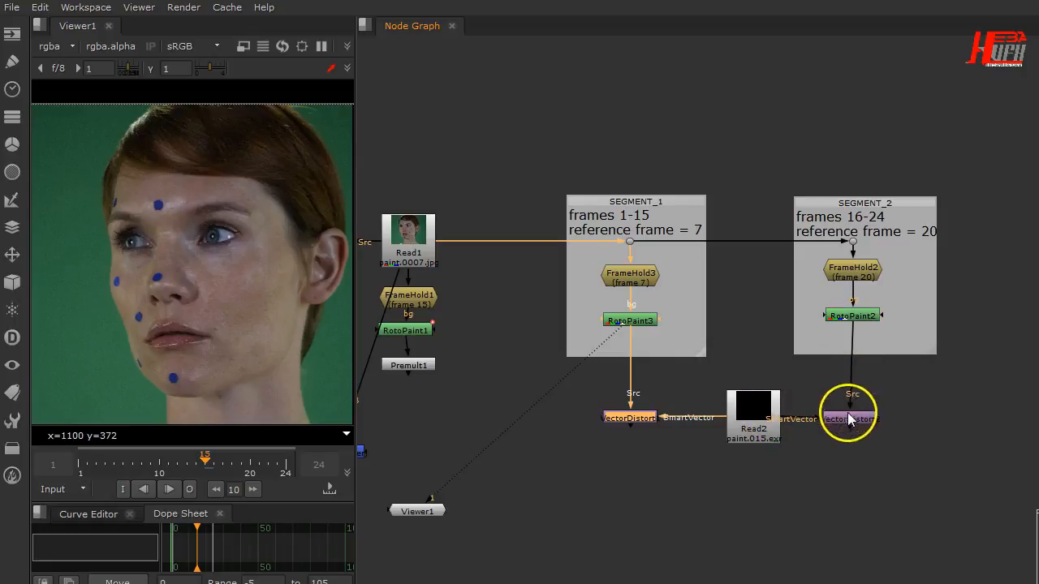
click(847, 418)
Set VectorDistort1's reference frame to 7, matching the SEGMENT_1 note, and close its properties
scroll(631, 297, up, 2)
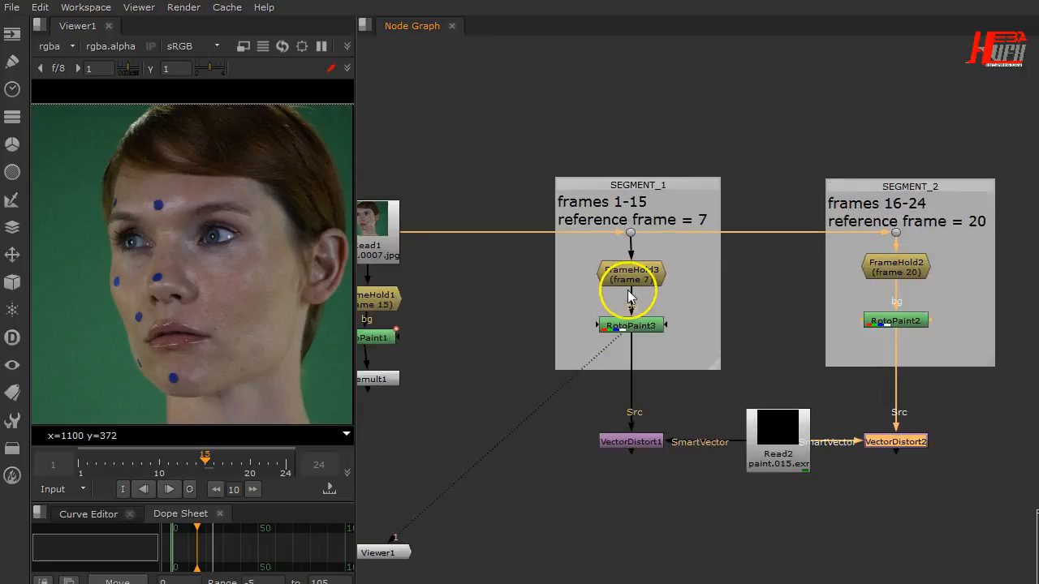
scroll(631, 297, up, 1)
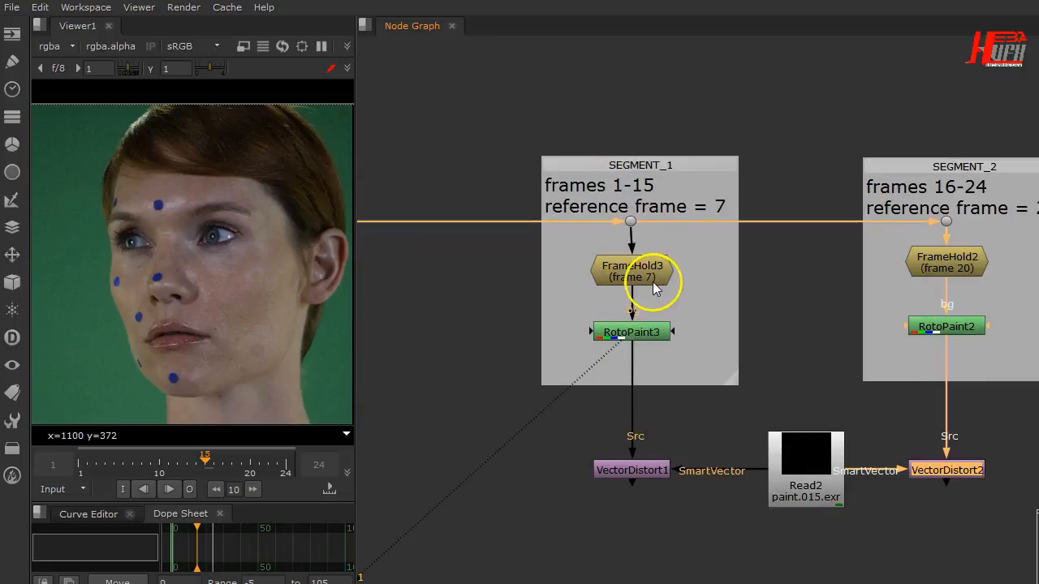
double_click(633, 470)
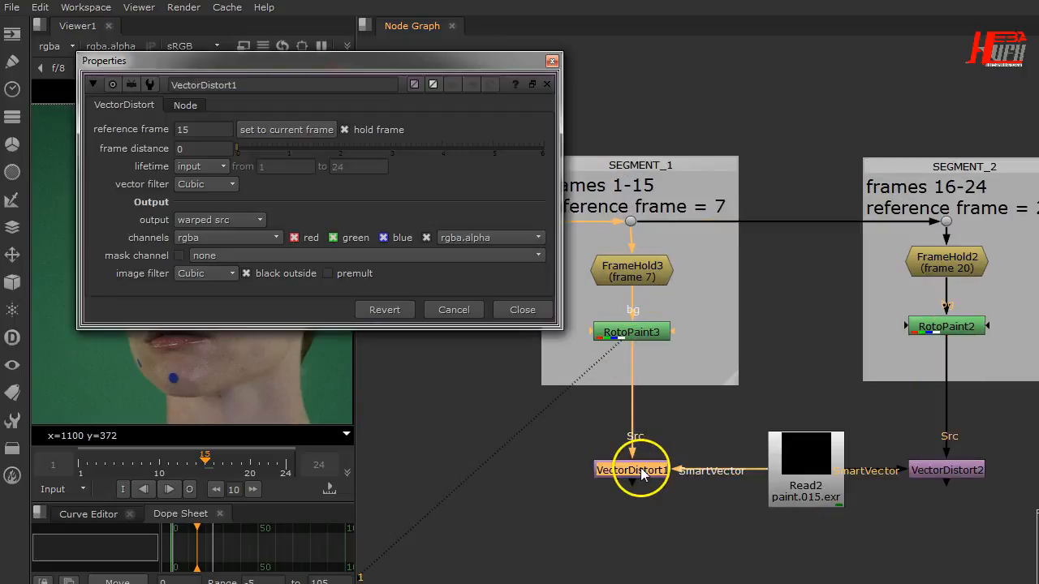
double_click(203, 131)
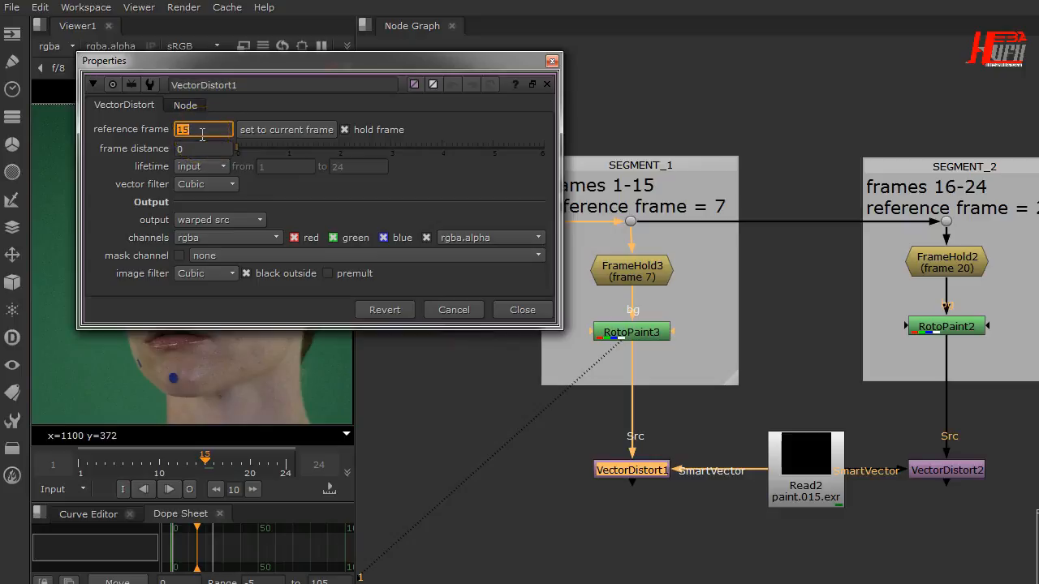
click(526, 309)
Check the frame held by FrameHold2 and set VectorDistort2's reference frame to 20
double_click(924, 266)
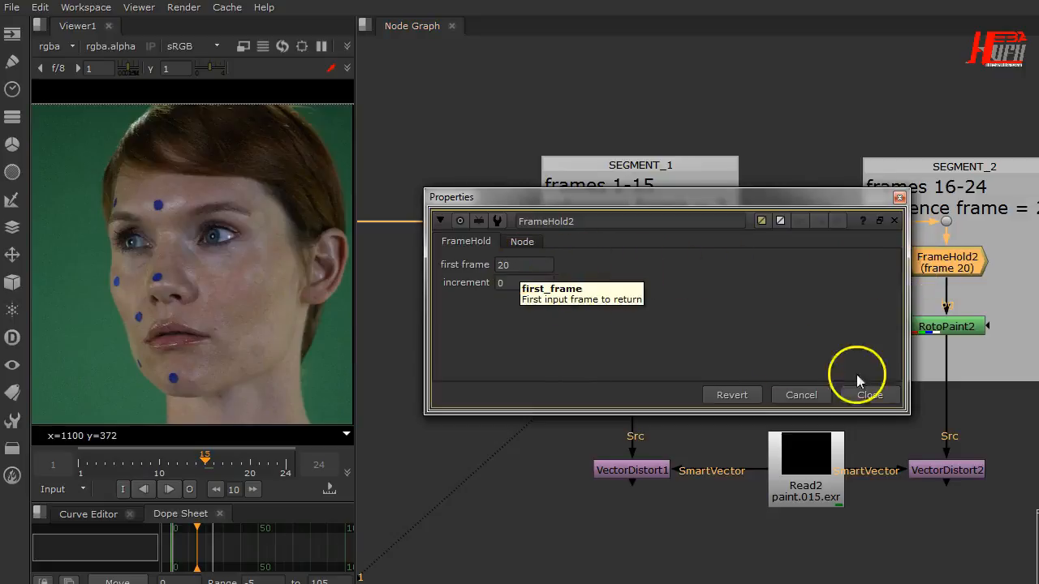
click(877, 396)
double_click(924, 467)
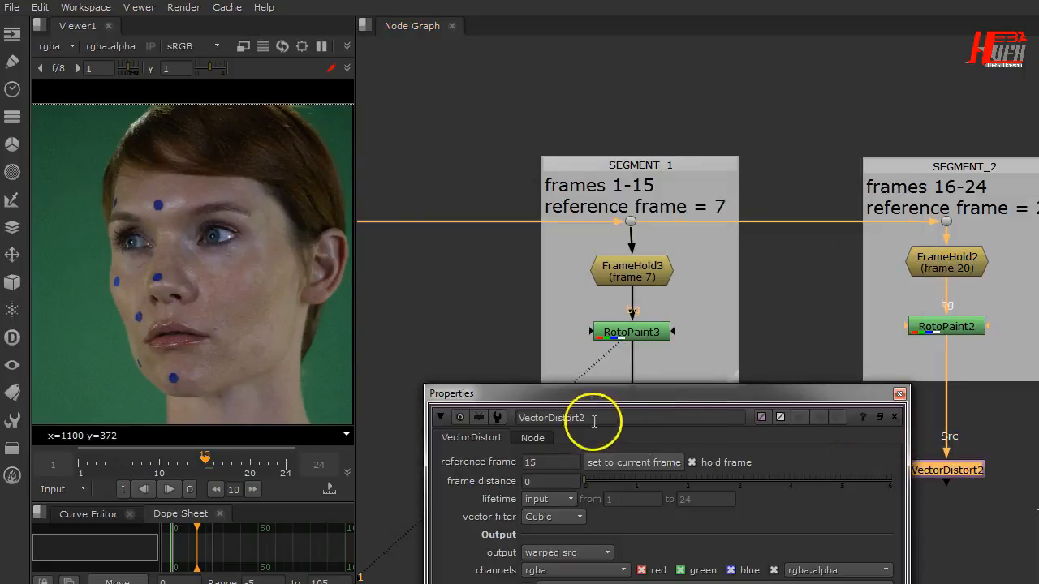
double_click(557, 461)
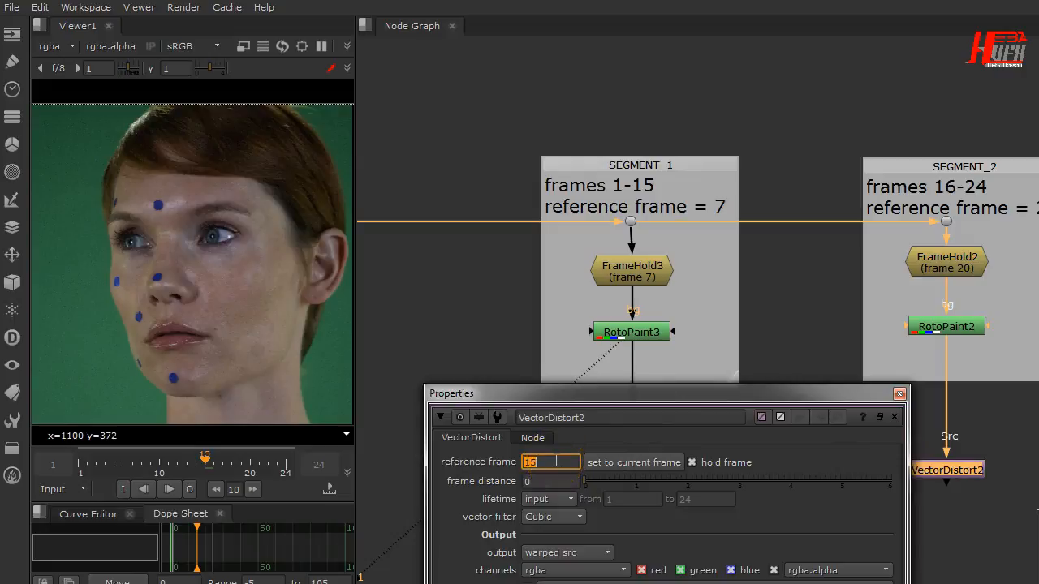
text(20)
drag(742, 394, 719, 186)
click(802, 372)
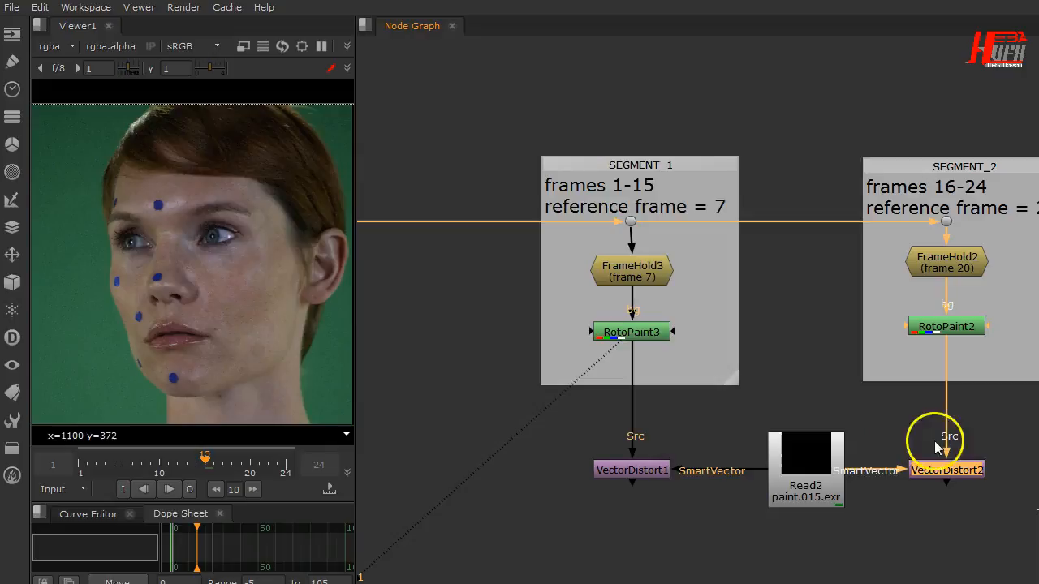
Add a Premult node and insert it between RotoPaint3 and VectorDistort1
scroll(719, 375, down, 2)
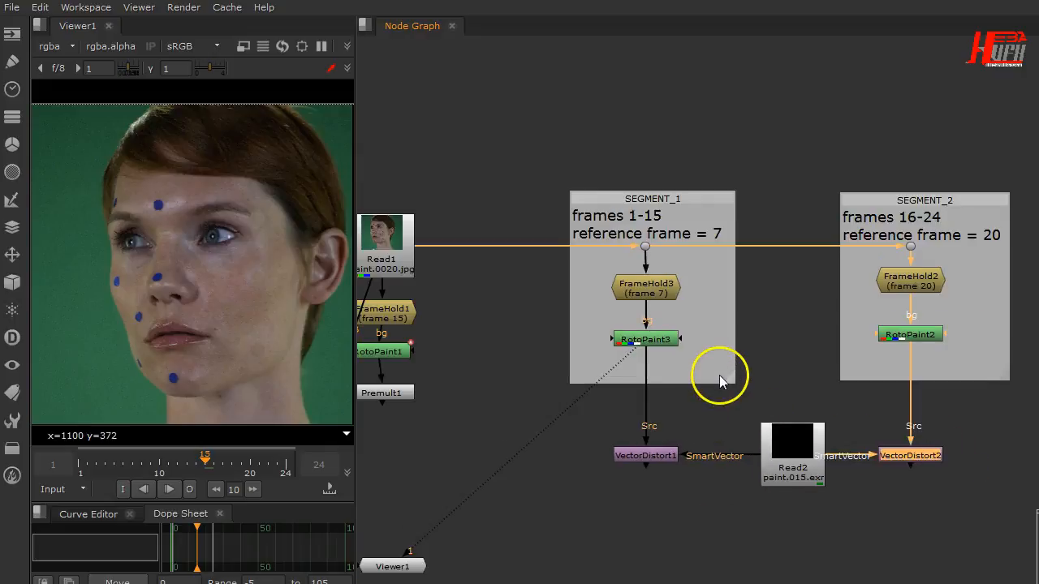
scroll(720, 375, down, 1)
middle_drag(744, 404, 752, 377)
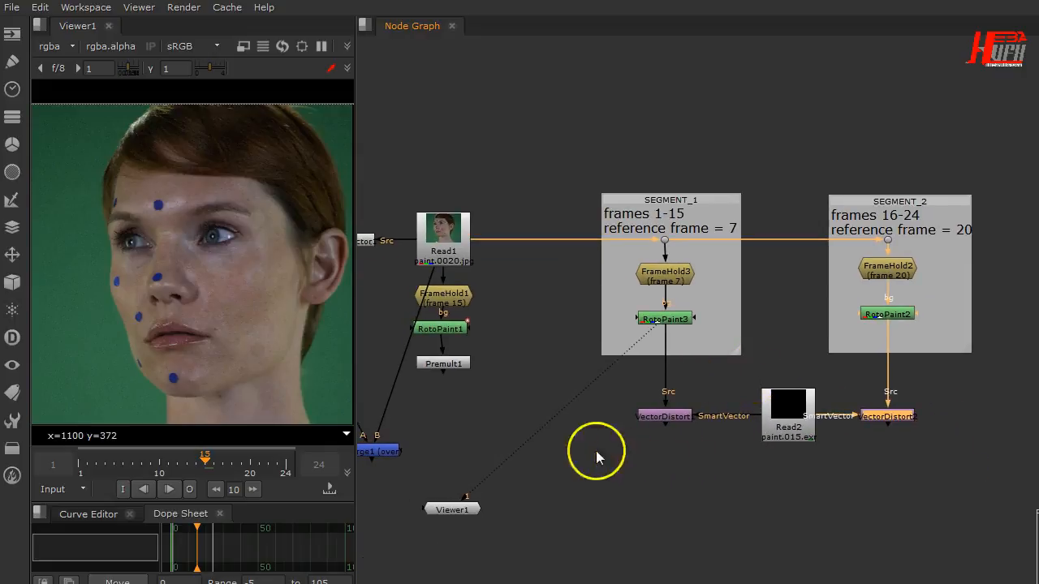
click(451, 363)
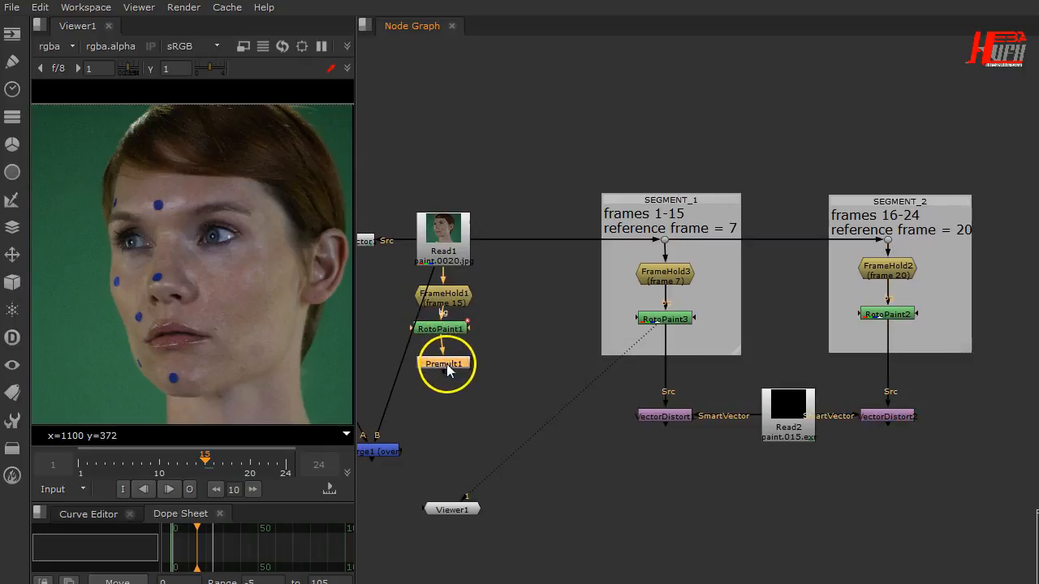
click(530, 406)
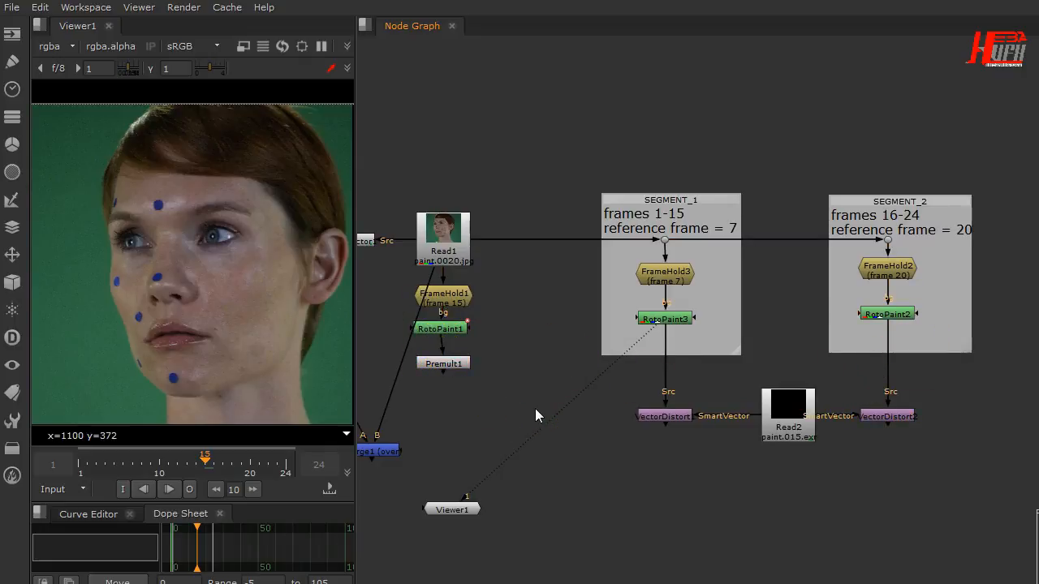
key(Tab)
key(Return)
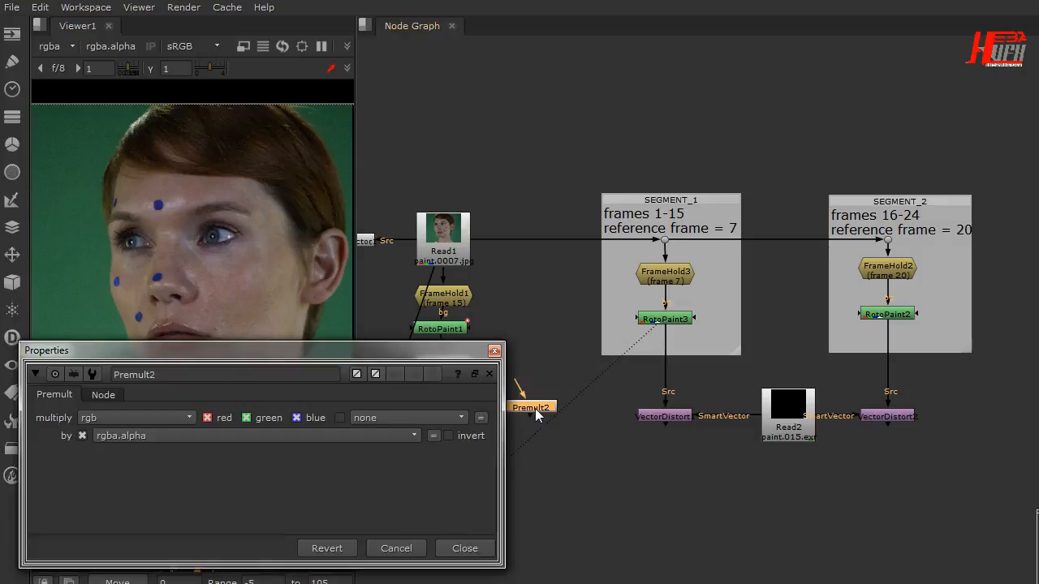
drag(535, 408, 670, 388)
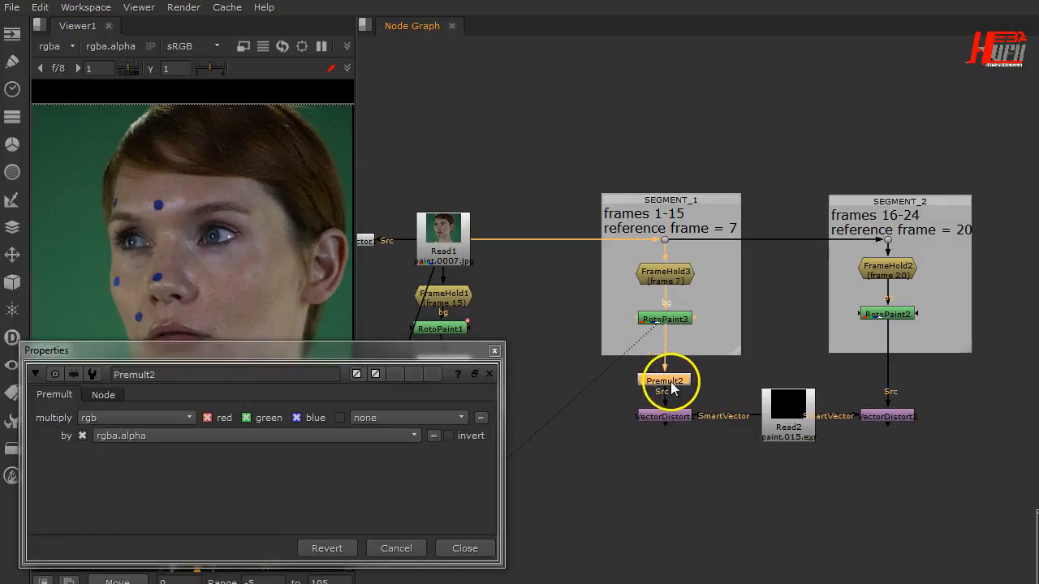
click(494, 351)
Add another Premult node and insert it between RotoPaint2 and VectorDistort2
click(555, 368)
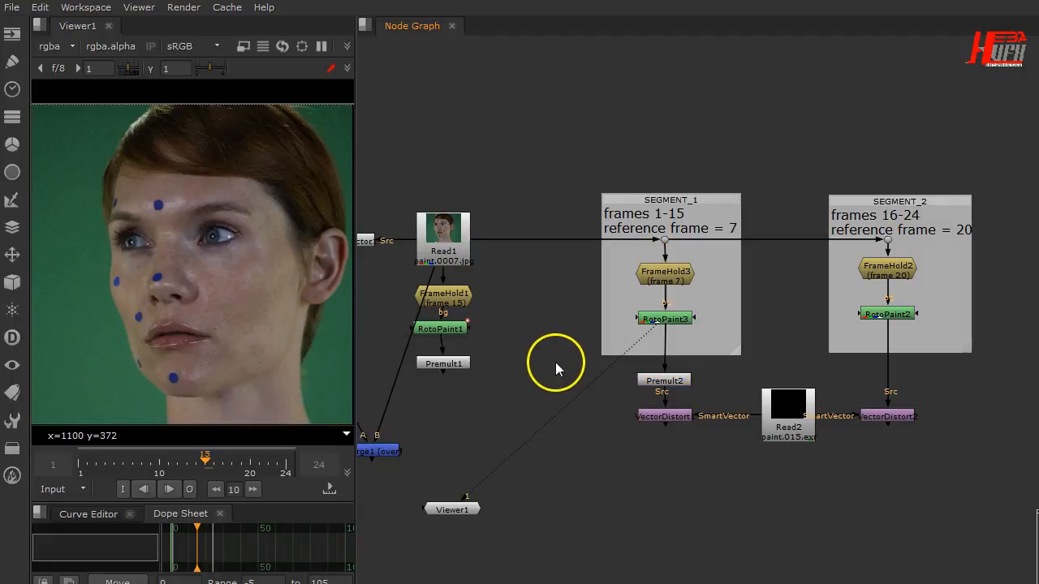
key(Tab)
key(Return)
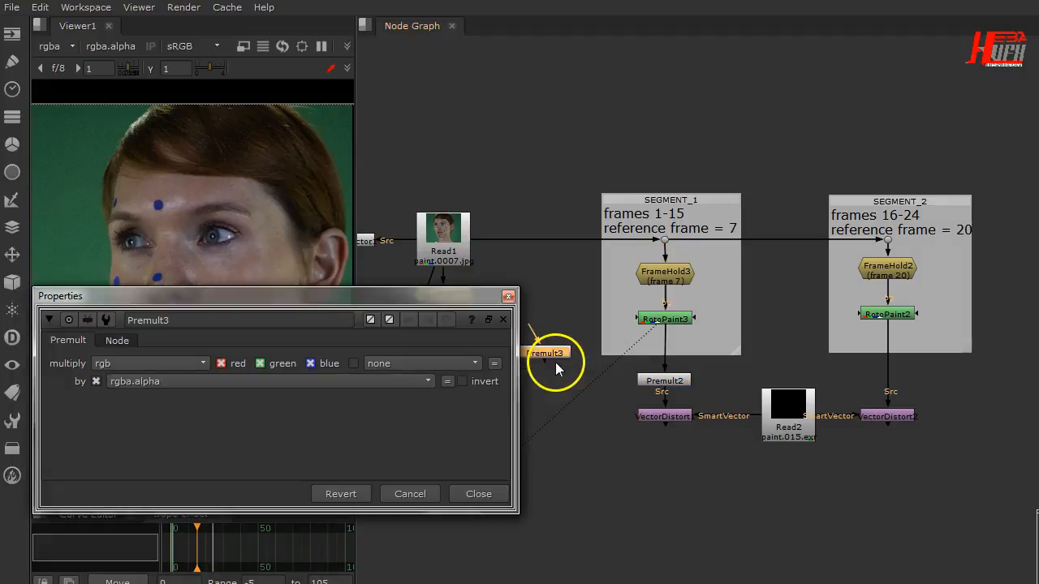
drag(561, 357, 892, 383)
click(508, 297)
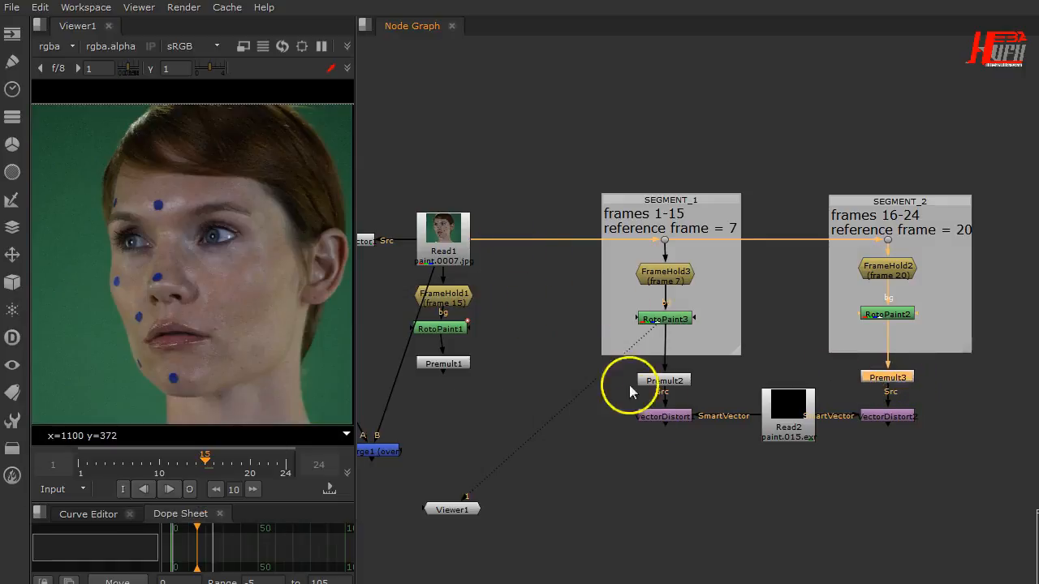
View the output of VectorDistort1 and of VectorDistort2 in turn to compare the warped paint patches
click(672, 420)
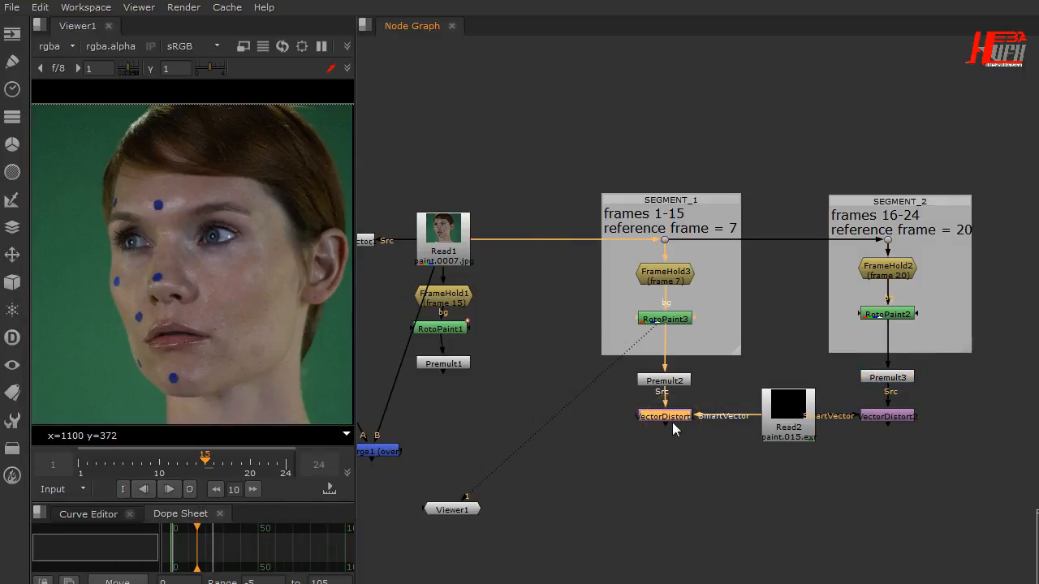
key(1)
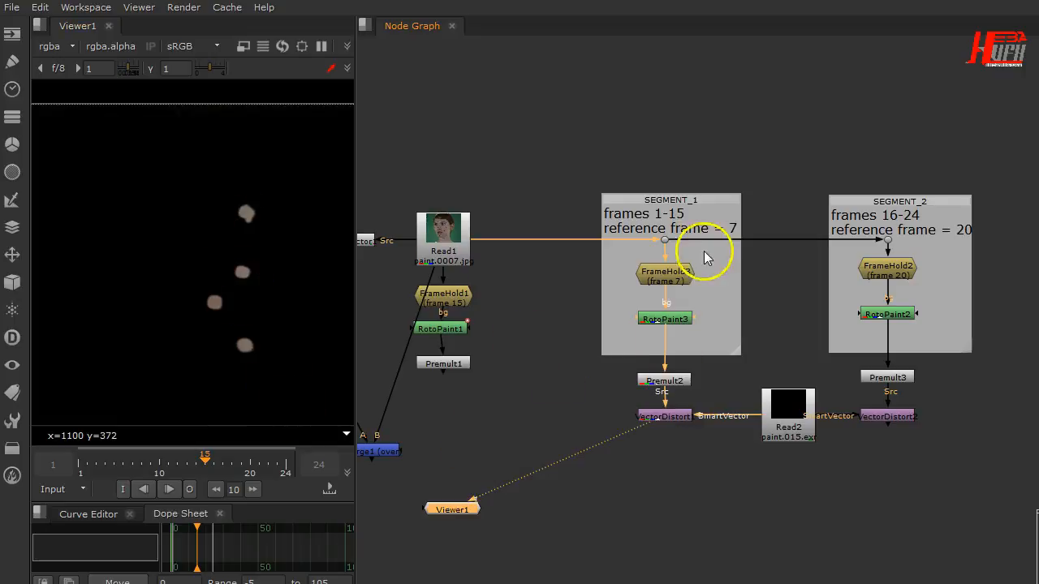
click(879, 414)
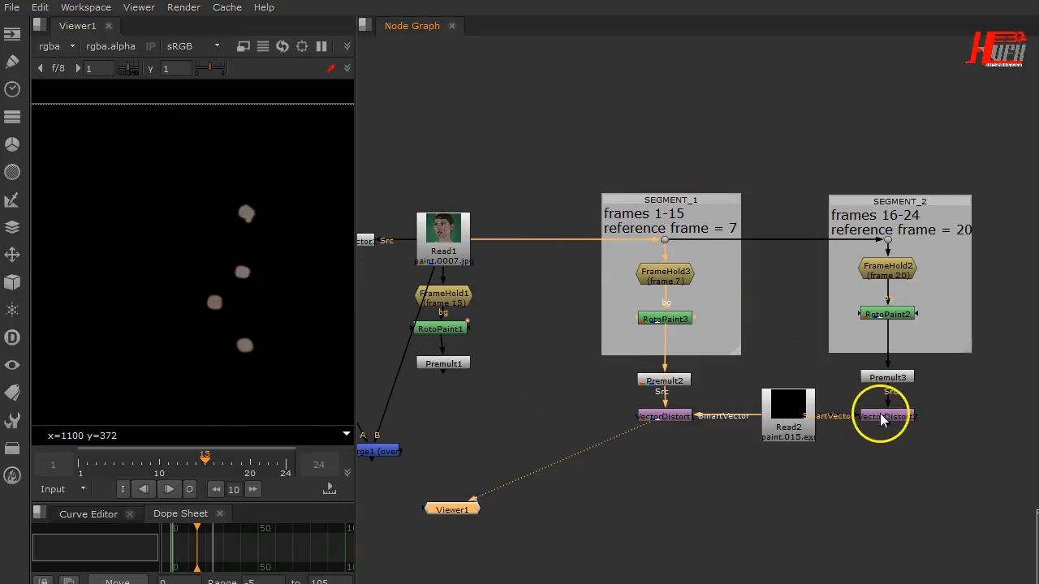
key(1)
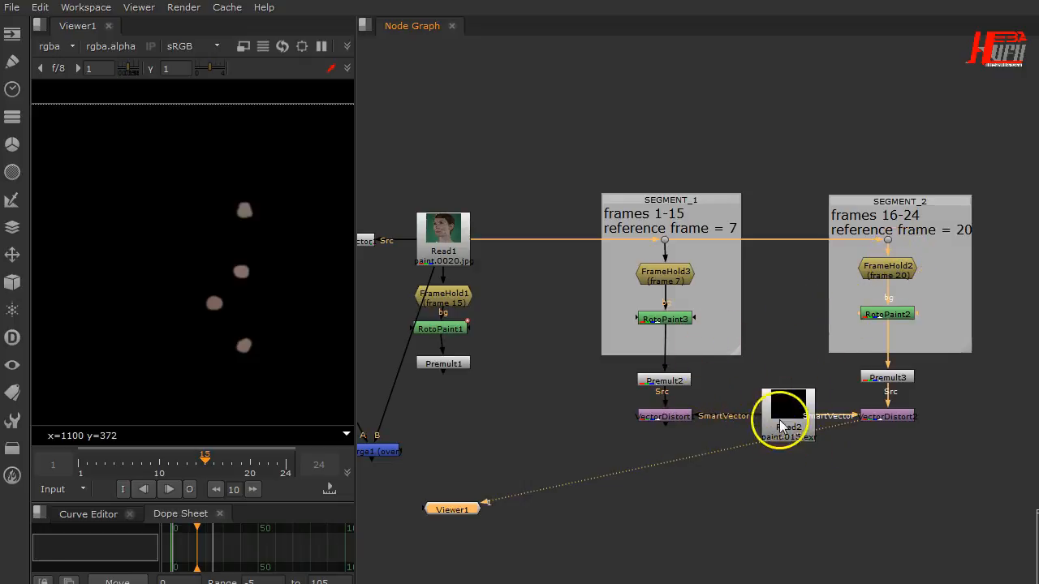
Add a Merge node below VectorDistort1, with its A input from VectorDistort1 and its B input from Read1
click(695, 541)
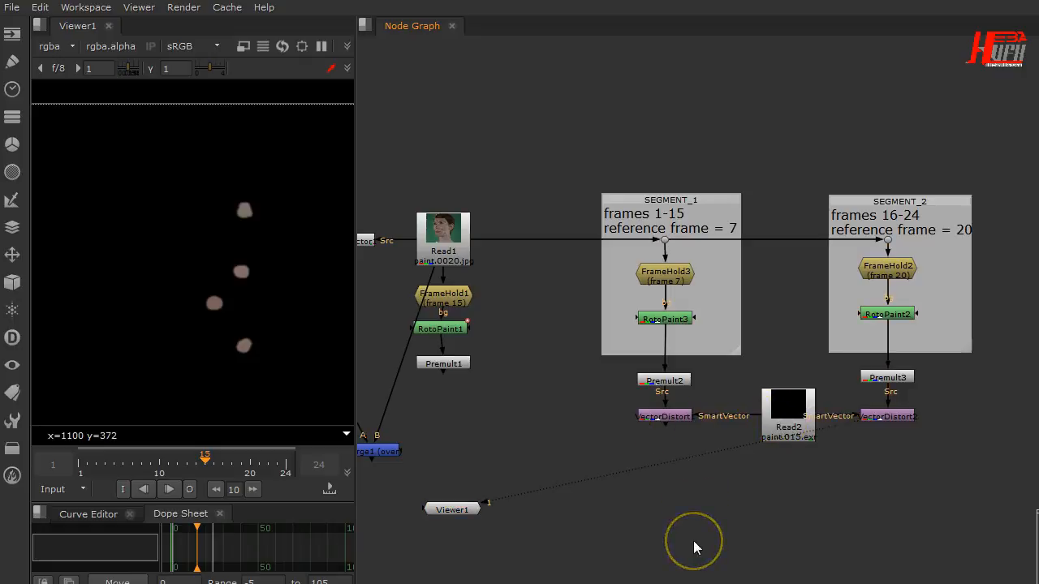
key(m)
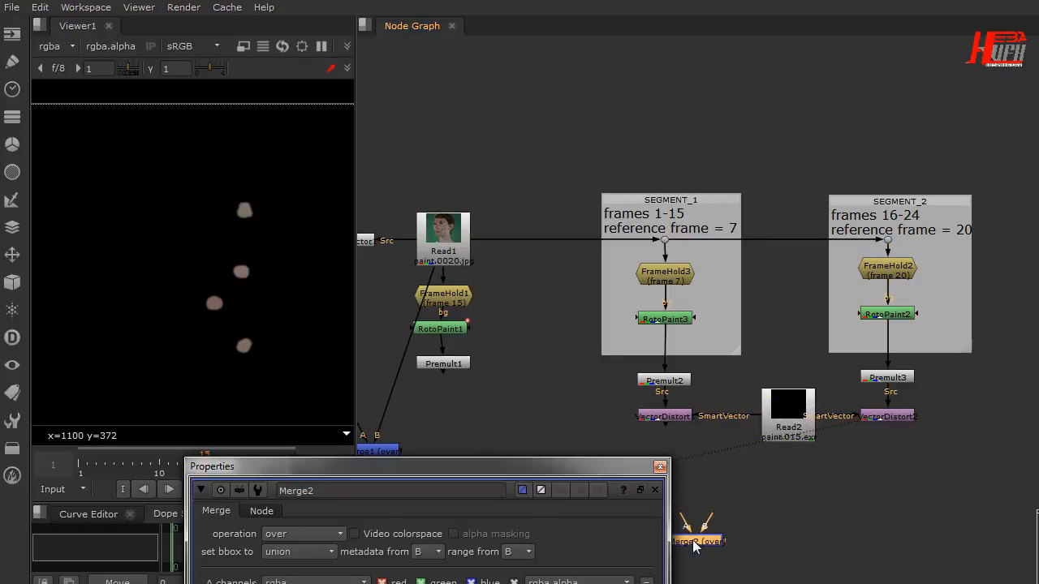
click(660, 468)
drag(691, 546, 674, 416)
drag(681, 498, 452, 244)
Detach the old FrameHold1, SmartVector1 and Merge1 nodes from the Read1 branch and move them clear of it
scroll(443, 357, down, 2)
drag(415, 396, 405, 296)
drag(527, 262, 442, 243)
click(471, 270)
drag(468, 435, 410, 195)
drag(511, 264, 529, 269)
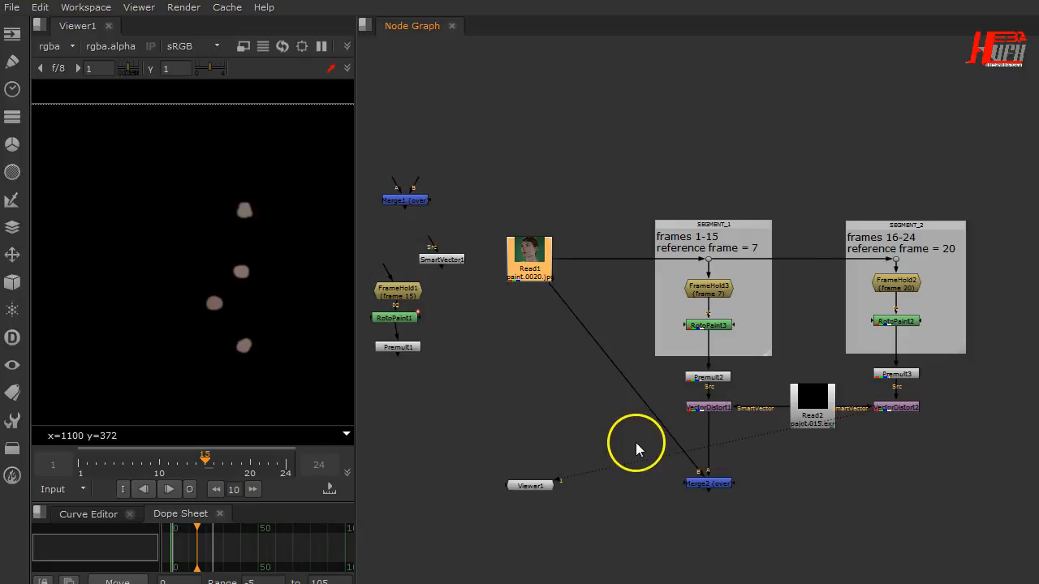
Add a dot on the line from Read1 to Merge2, align it squarely with both nodes, and move Viewer1 below the merge
ctrl+drag(626, 380, 819, 544)
click(542, 466)
mouse_move(544, 462)
mouse_down()
mouse_move(537, 489)
mouse_move(529, 477)
mouse_up()
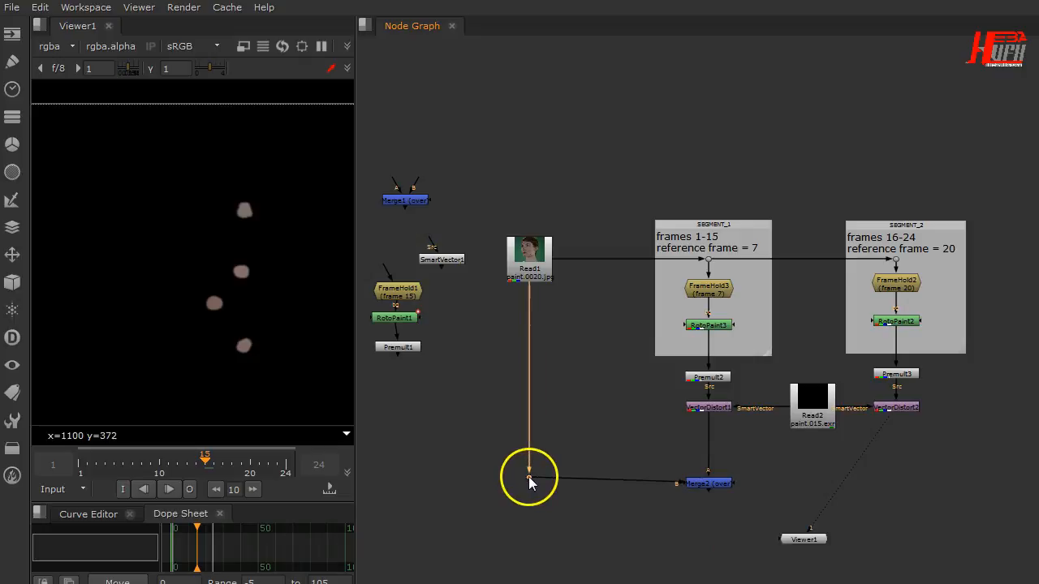
drag(708, 484, 708, 473)
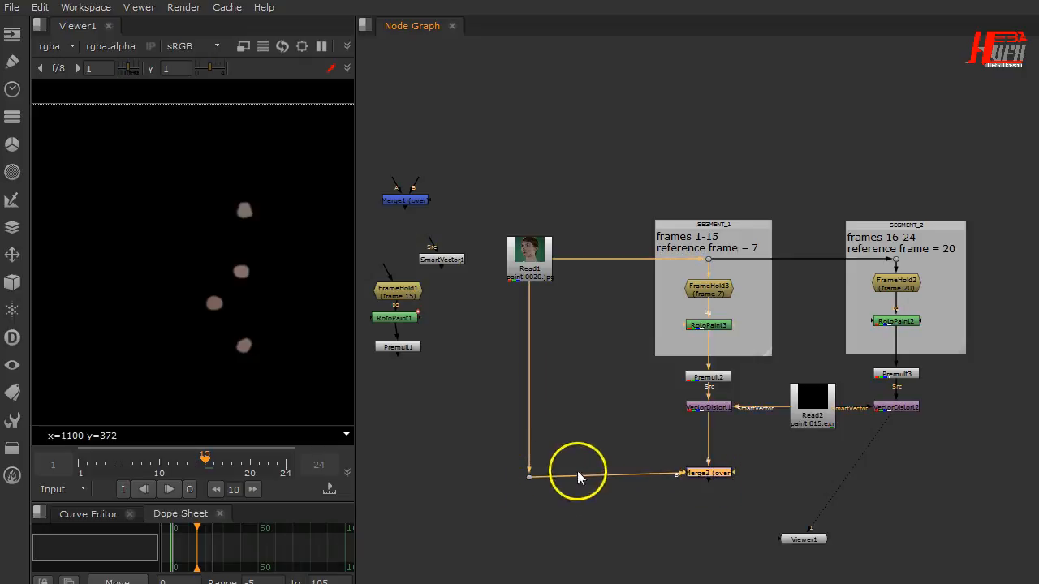
drag(530, 478, 530, 476)
click(603, 515)
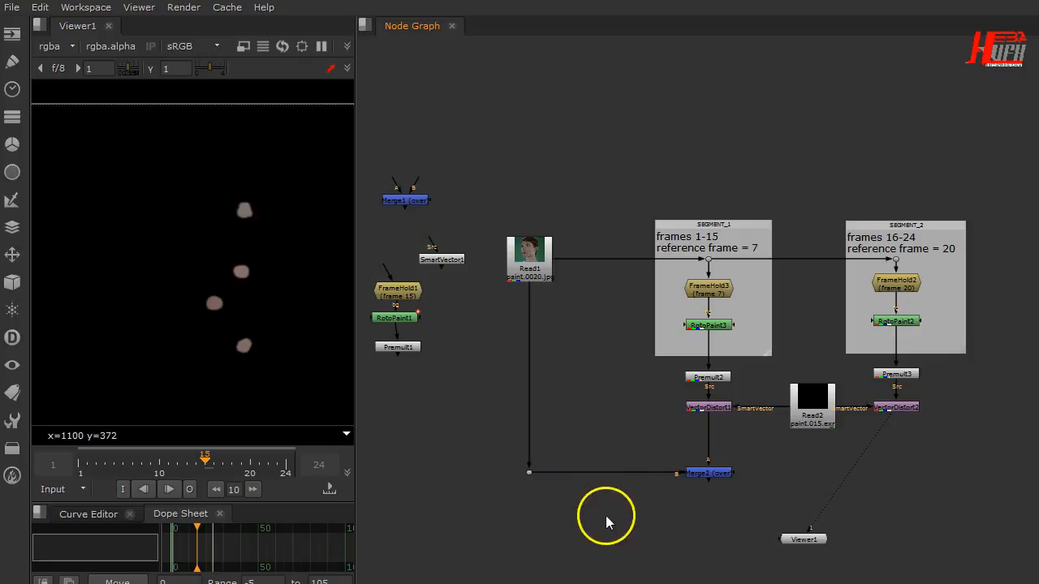
Connect Viewer1 to Merge2 and scrub from frame 15 through the last frames to inspect the SEGMENT_1 paint over the plate
drag(887, 428, 710, 474)
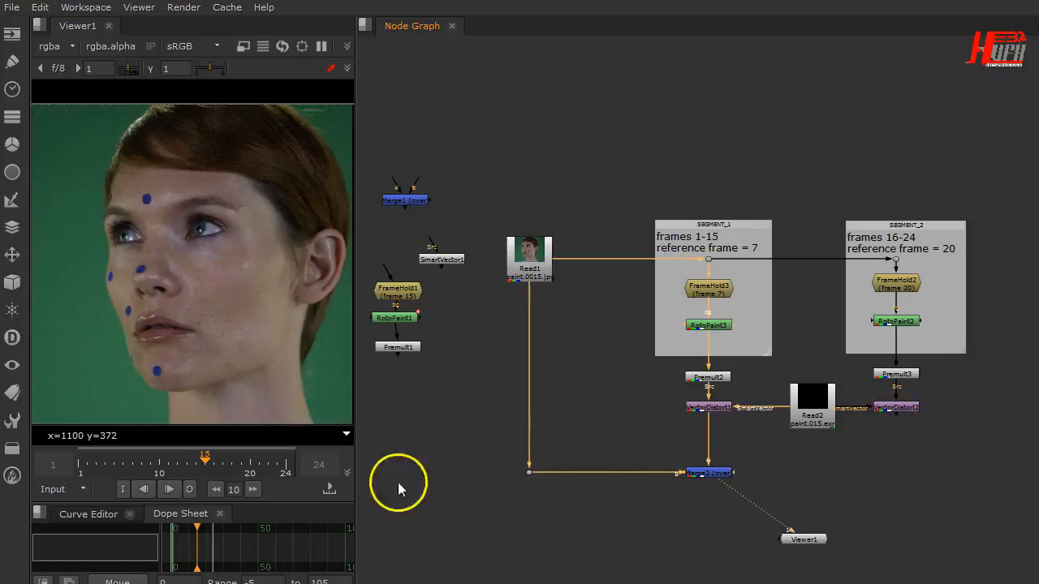
mouse_move(202, 457)
mouse_down()
mouse_move(69, 447)
mouse_move(178, 471)
mouse_move(294, 467)
mouse_up()
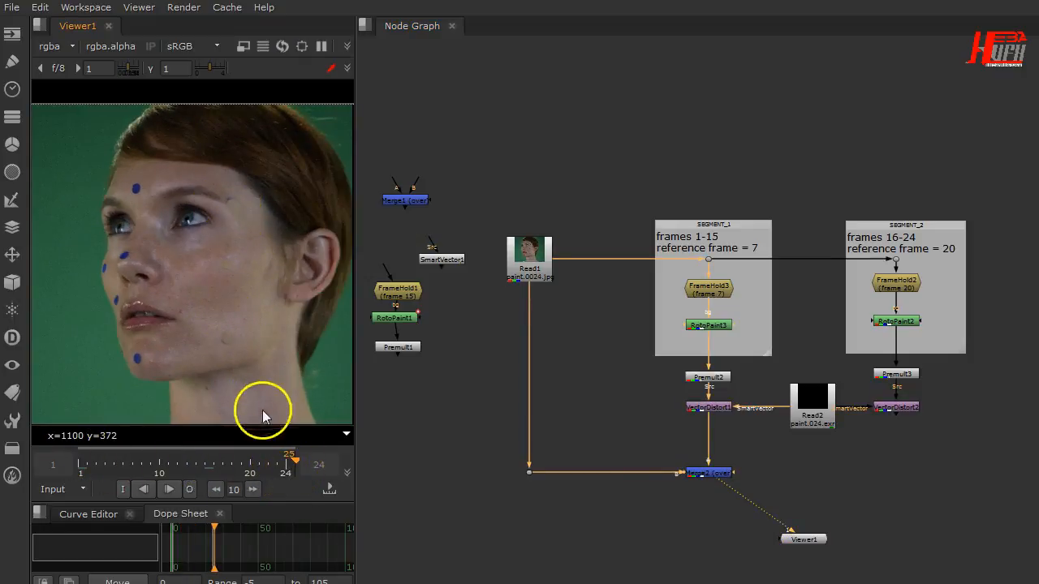
click(269, 461)
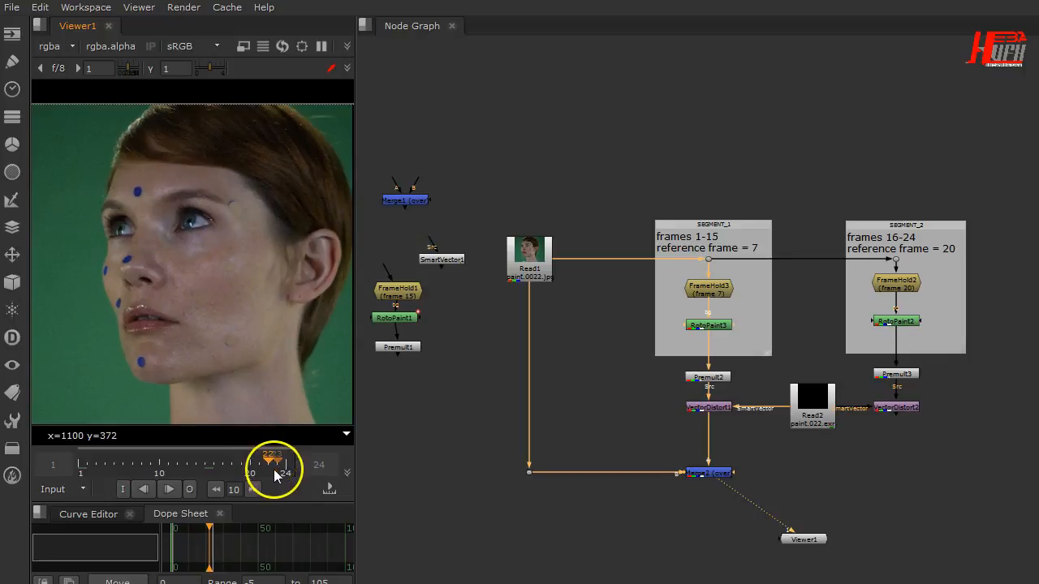
click(277, 469)
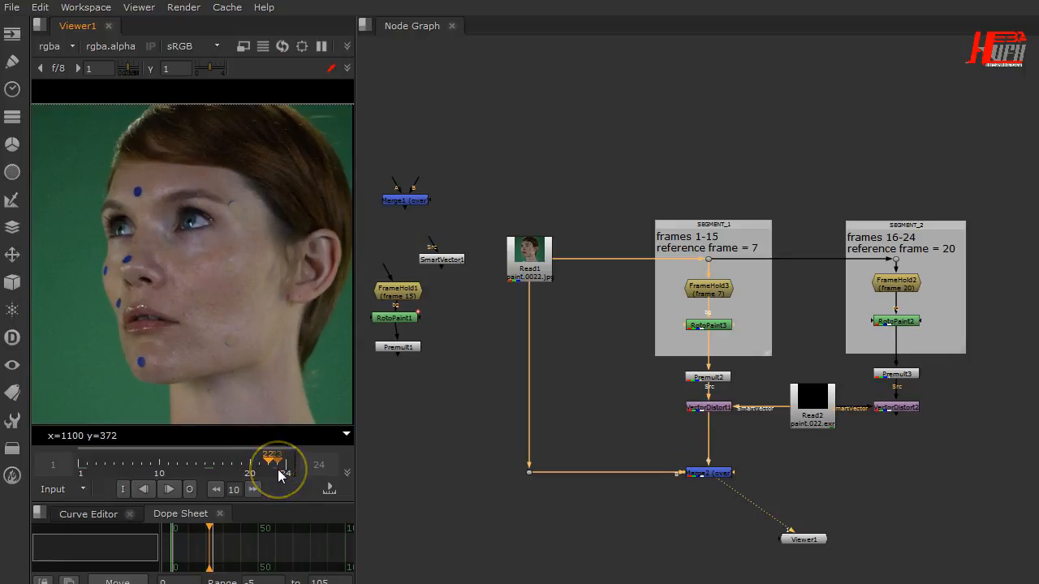
Compare frames 15 and 16, and limit Merge2 to a lifetime range of frames 1 to 15
click(205, 467)
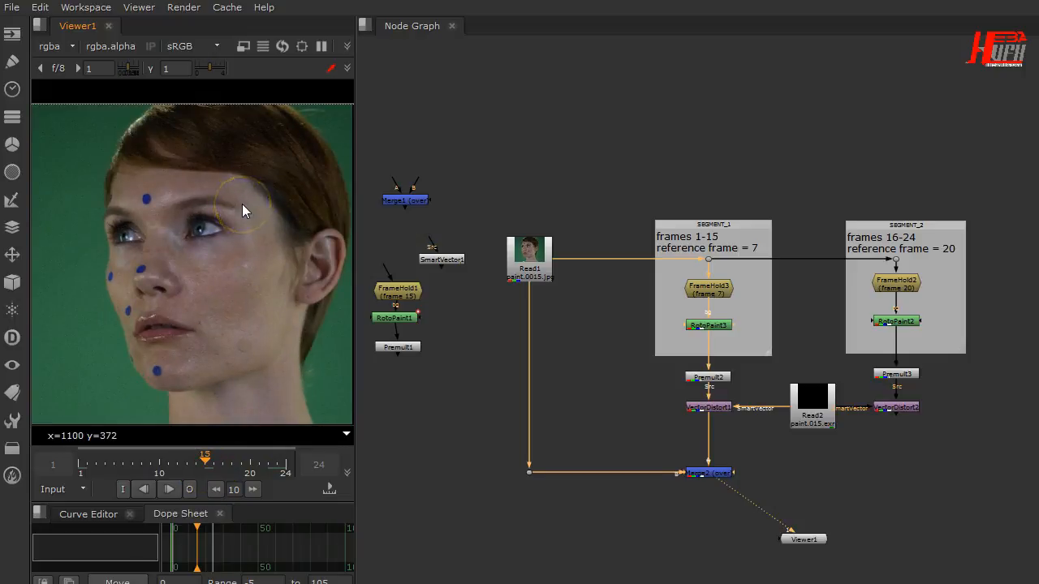
click(210, 465)
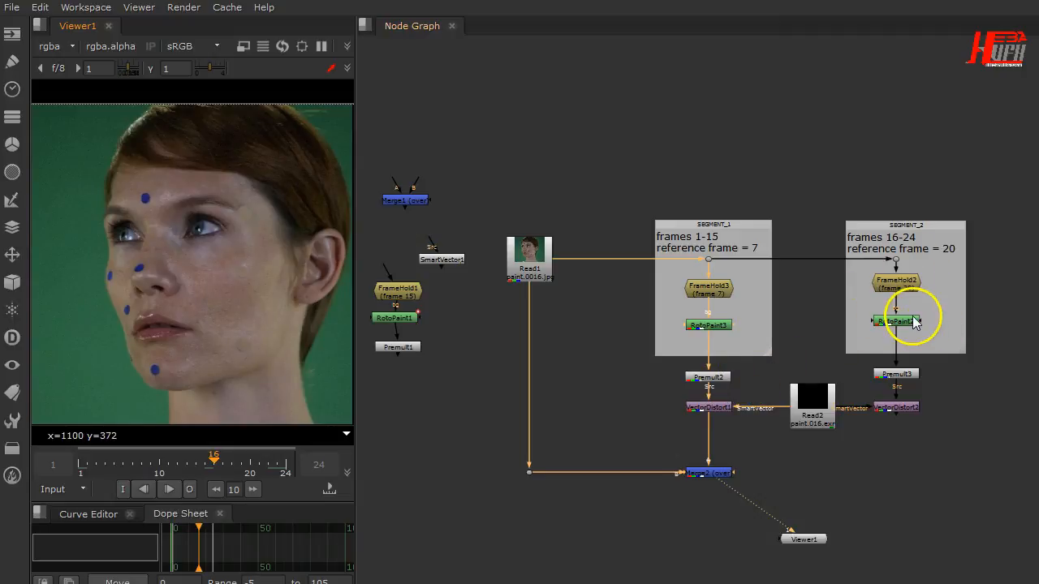
click(720, 474)
scroll(717, 476, up, 3)
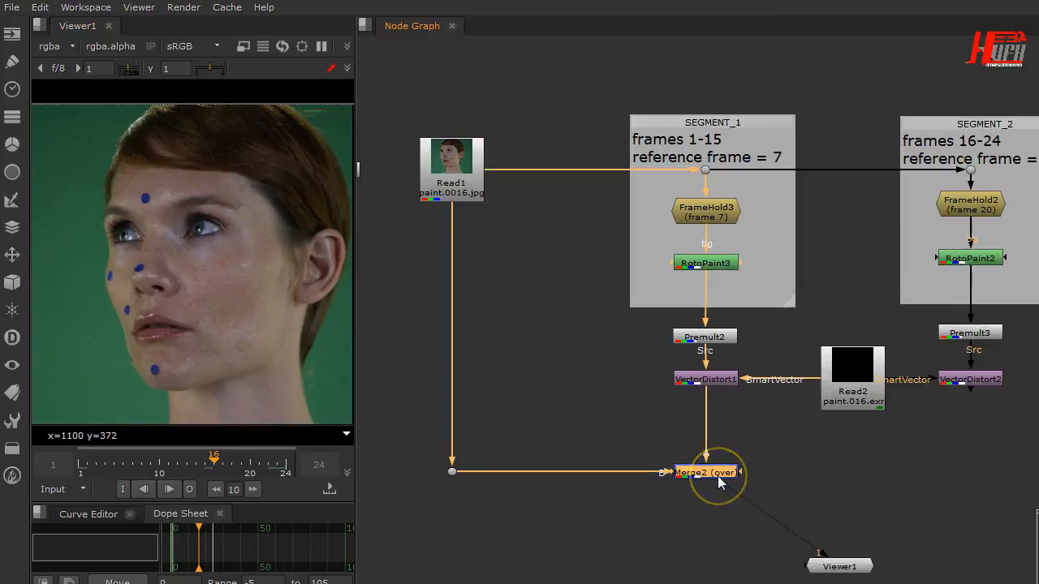
double_click(717, 476)
drag(633, 471, 860, 70)
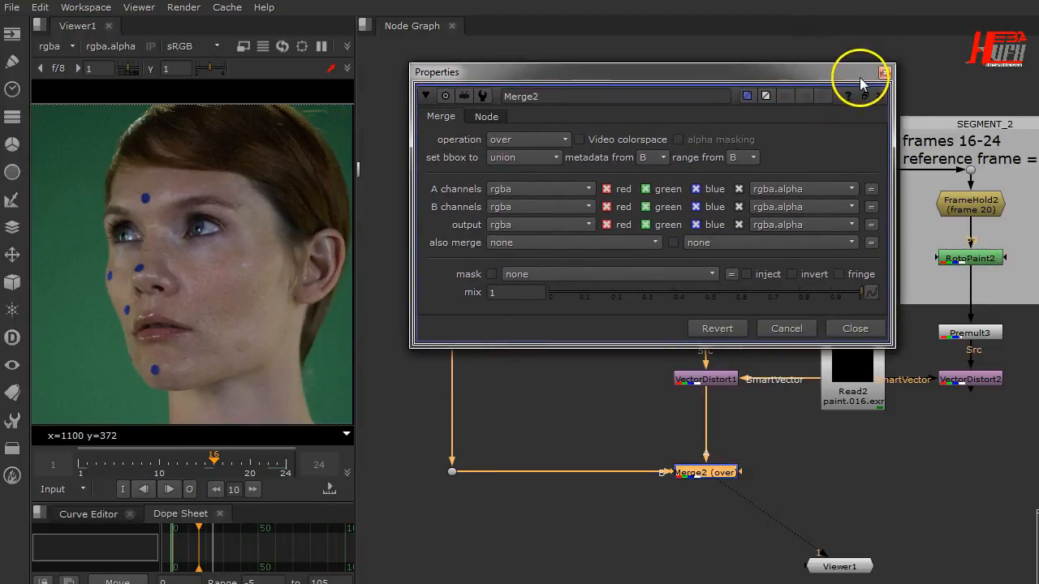
click(484, 117)
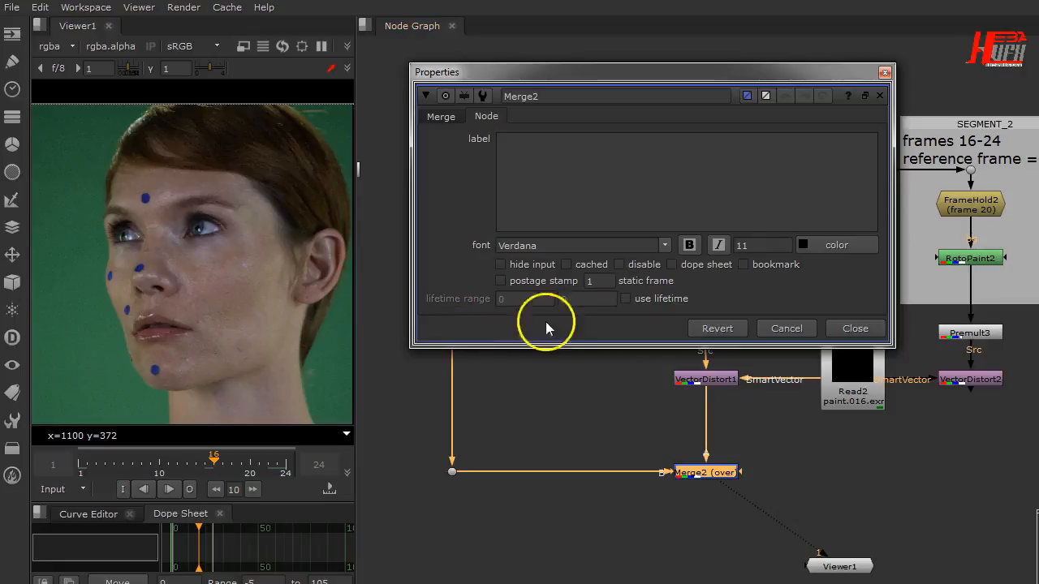
click(626, 298)
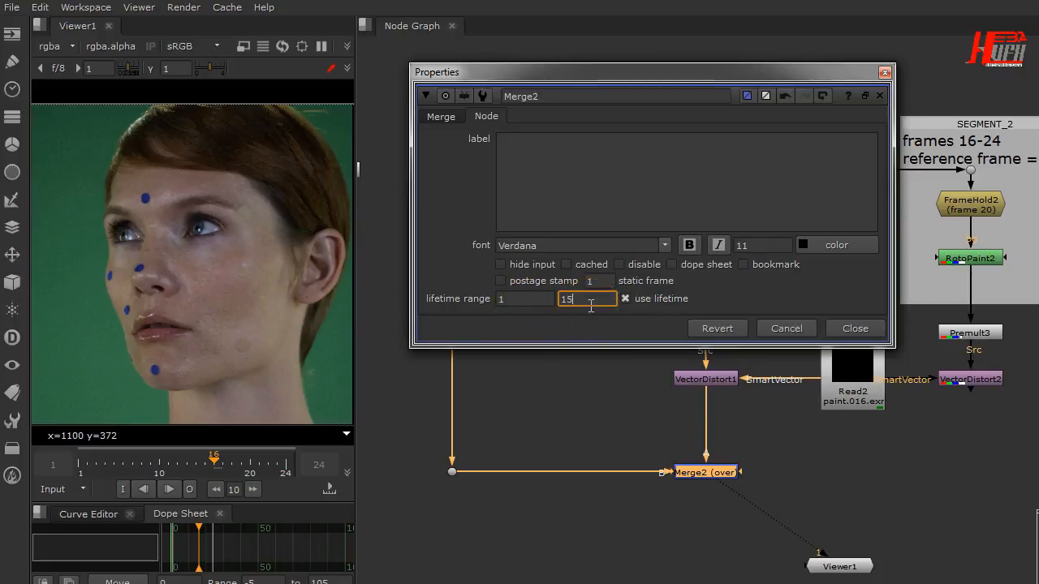
click(849, 327)
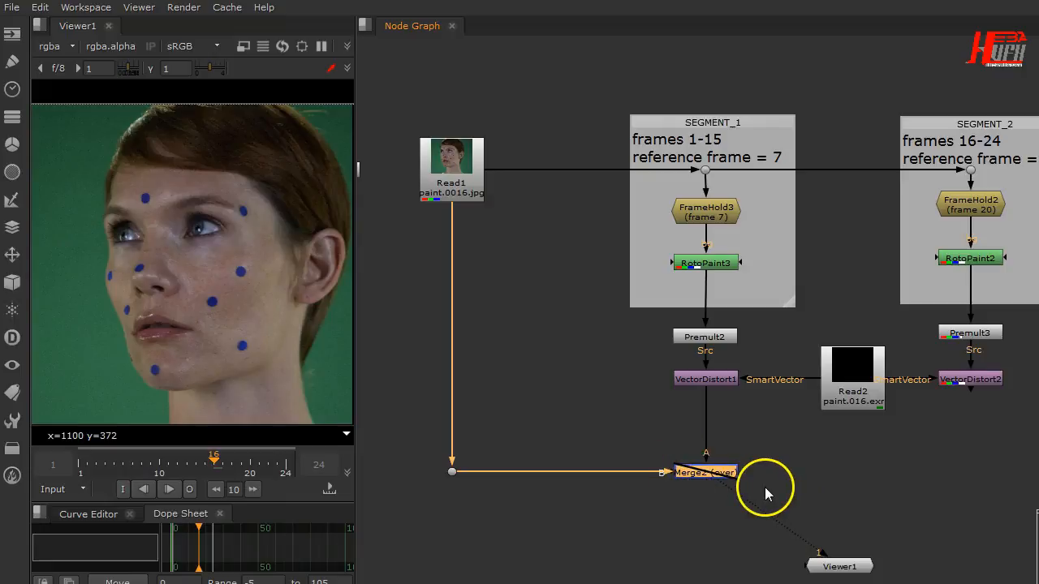
Step through frames 11 to 16 to check where Merge2 stops being active
scroll(742, 490, up, 3)
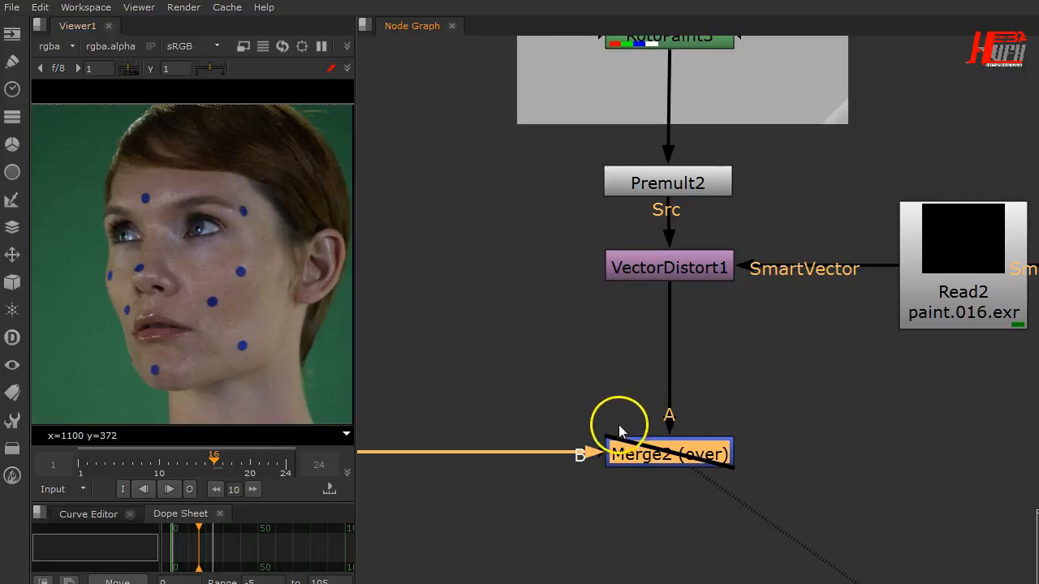
scroll(912, 478, down, 4)
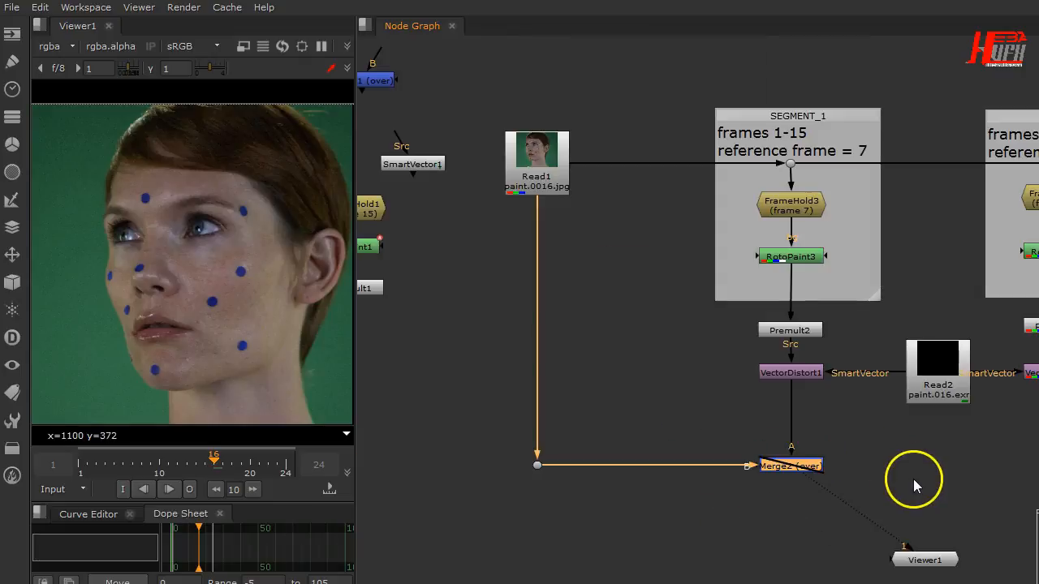
click(141, 491)
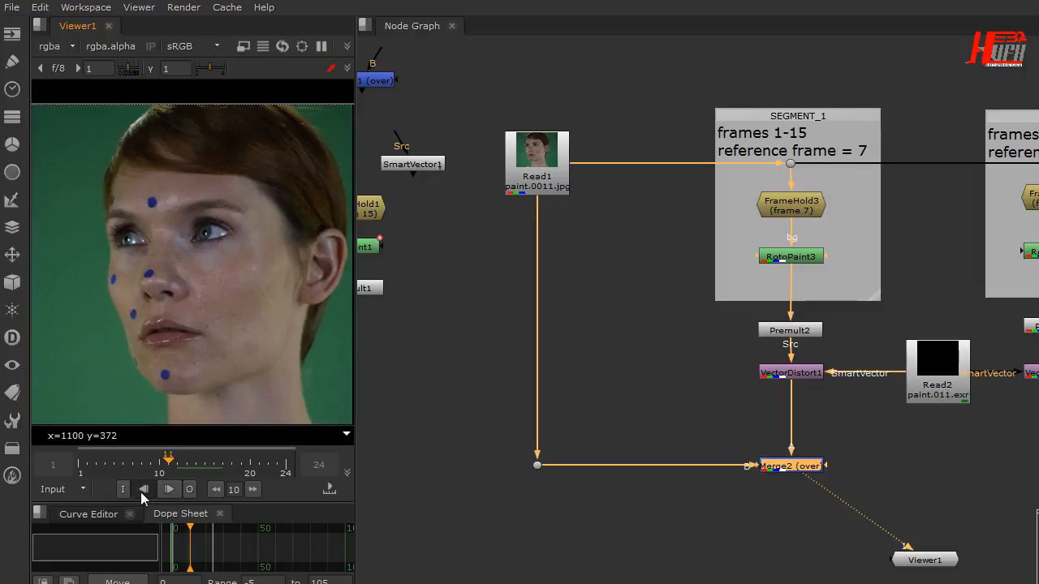
click(169, 489)
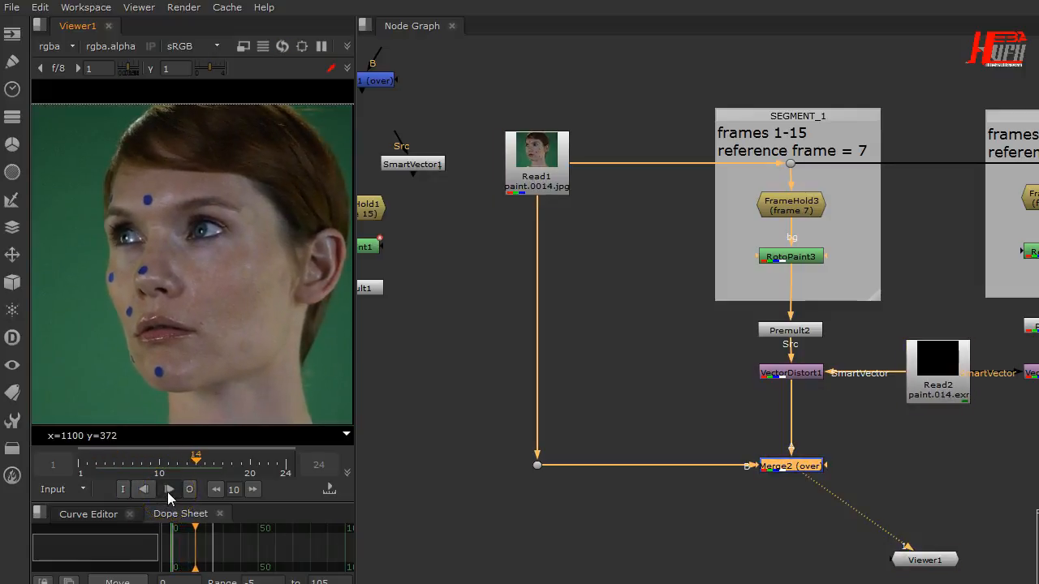
click(168, 492)
click(168, 492)
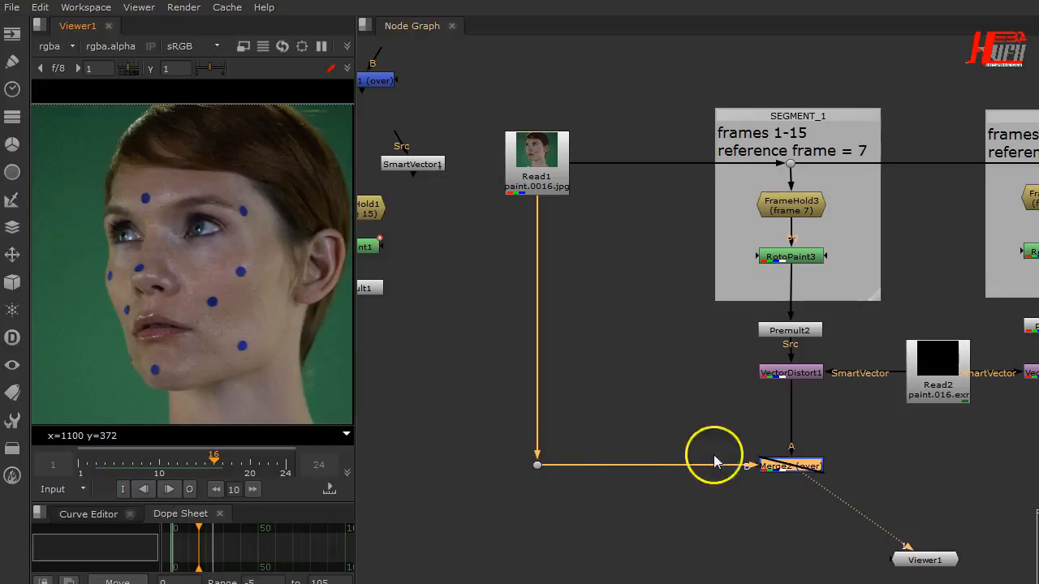
Add a Merge node below VectorDistort2, with its B input from Merge2 and its A input from VectorDistort2
middle_drag(841, 494, 625, 481)
click(859, 469)
key(m)
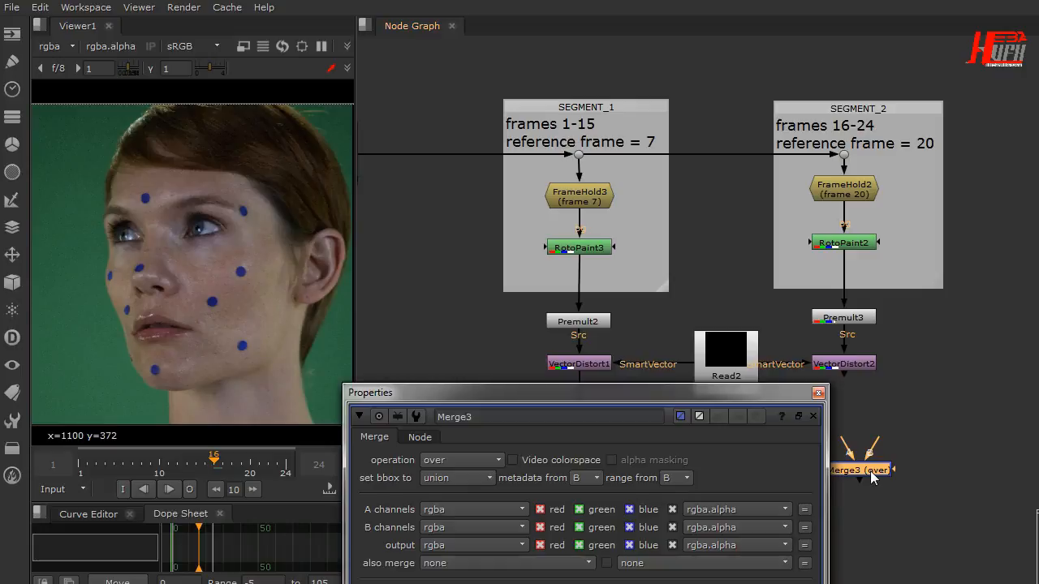
drag(728, 394, 343, 170)
drag(849, 449, 590, 461)
drag(873, 449, 857, 462)
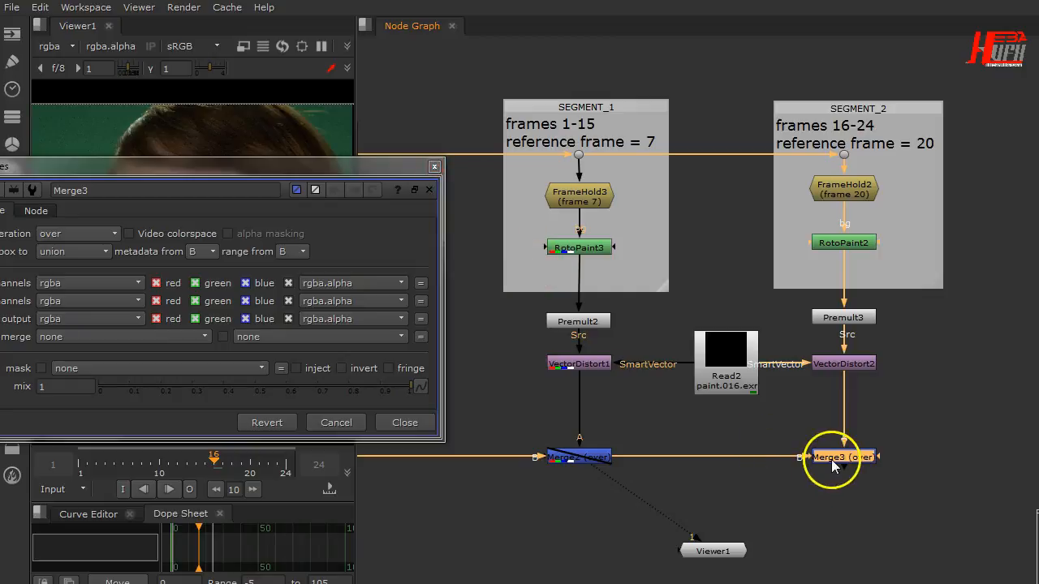
Connect Viewer1 to Merge3 and scrub the timeline to inspect the combined SEGMENT_1 and SEGMENT_2 paint
key(1)
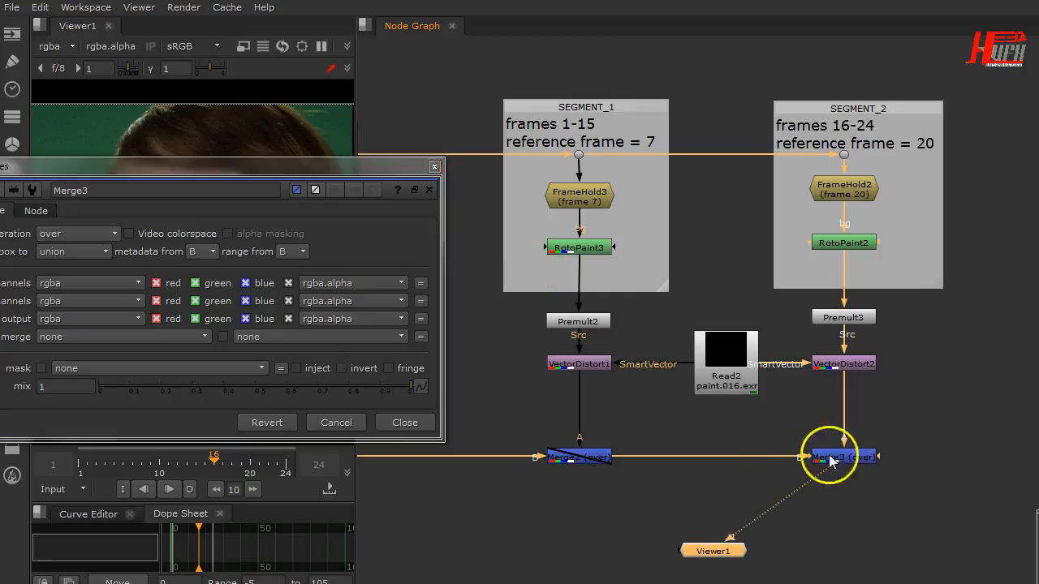
drag(317, 162, 877, 28)
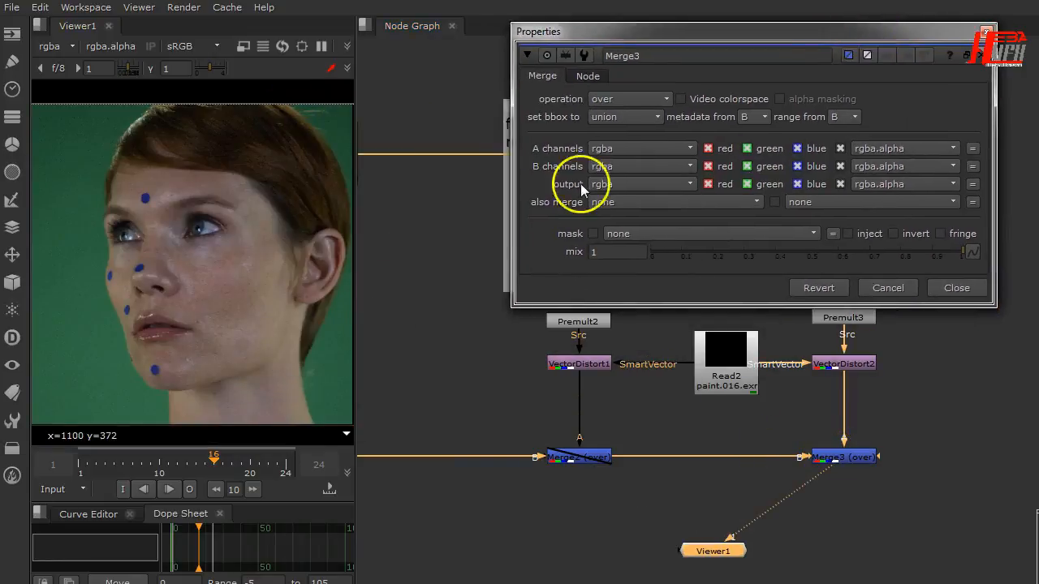
mouse_move(254, 446)
mouse_down()
mouse_move(242, 456)
mouse_move(285, 470)
mouse_up()
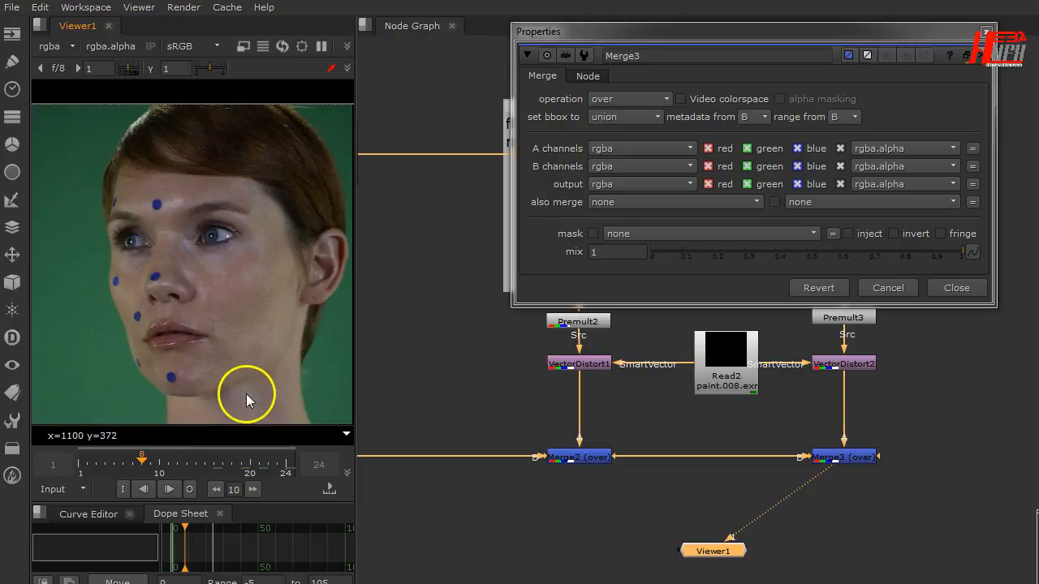
Limit Merge3 to a lifetime range of frames 16 to 24
click(590, 79)
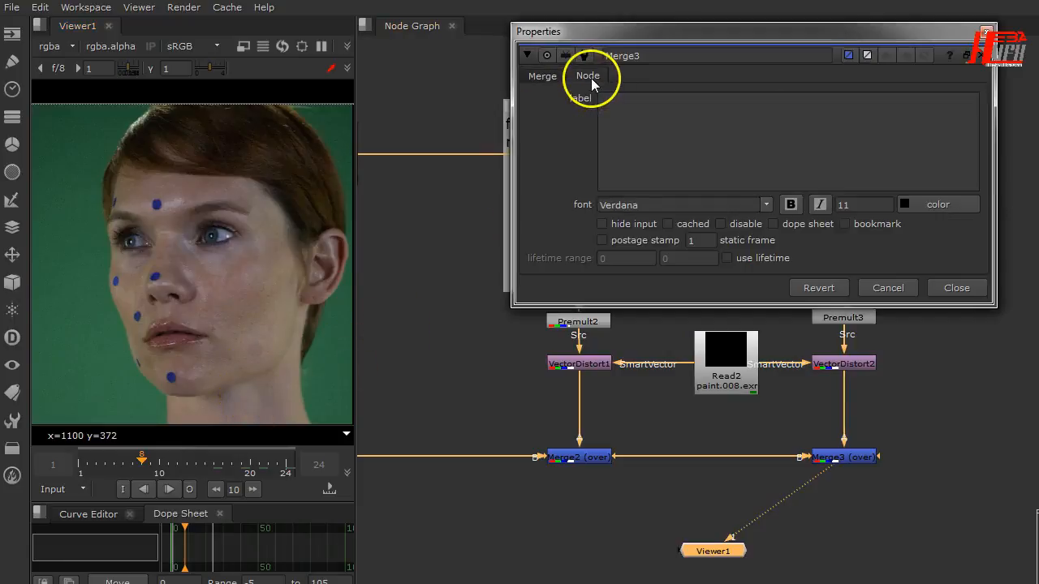
click(773, 225)
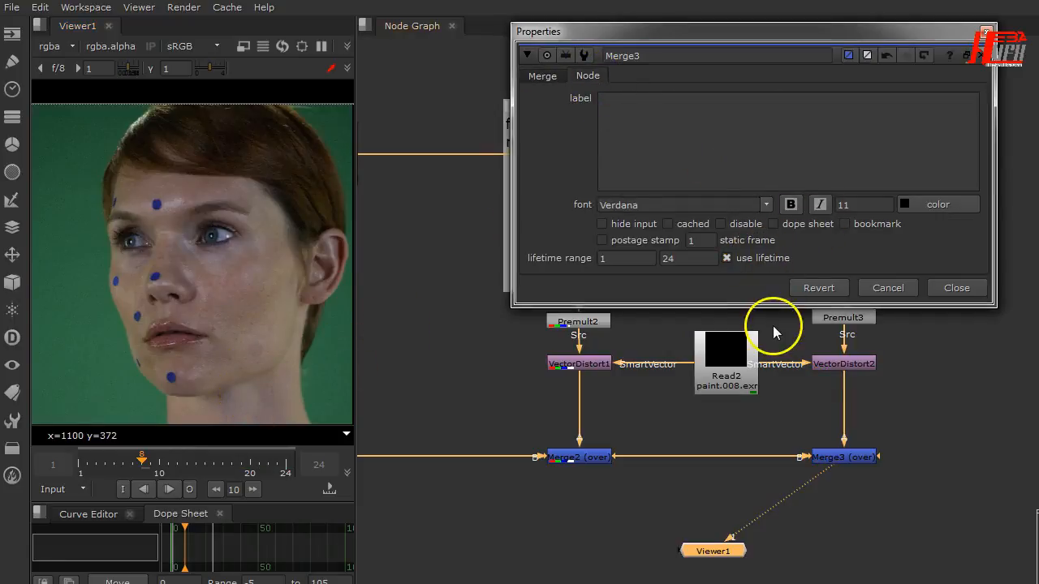
click(637, 260)
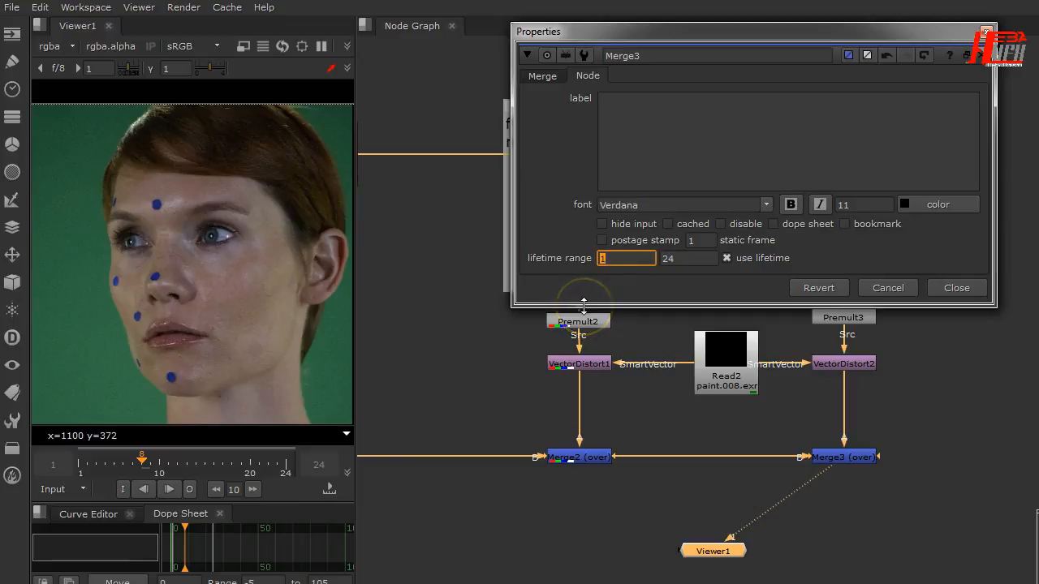
click(737, 281)
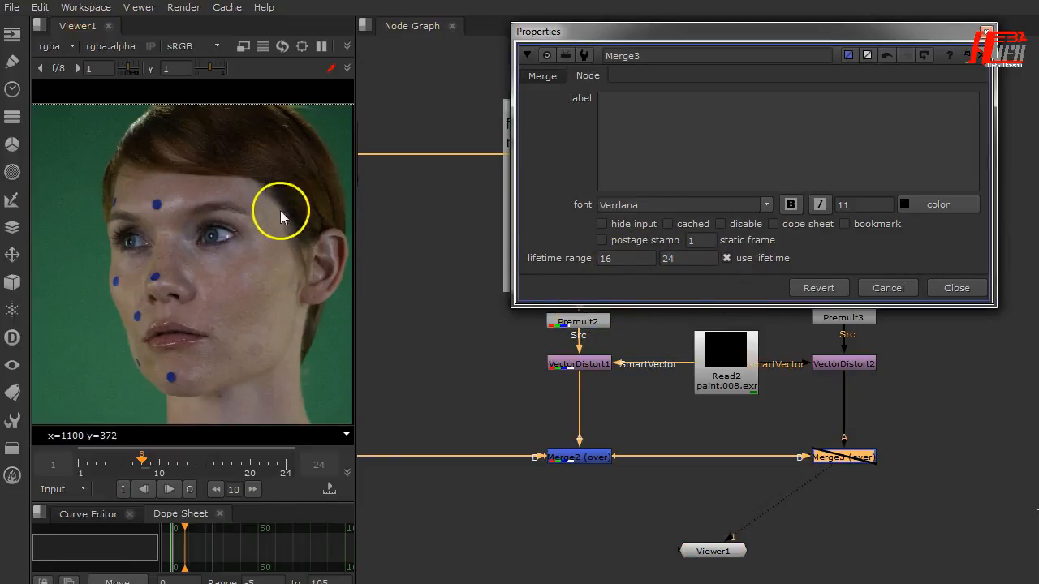
click(958, 288)
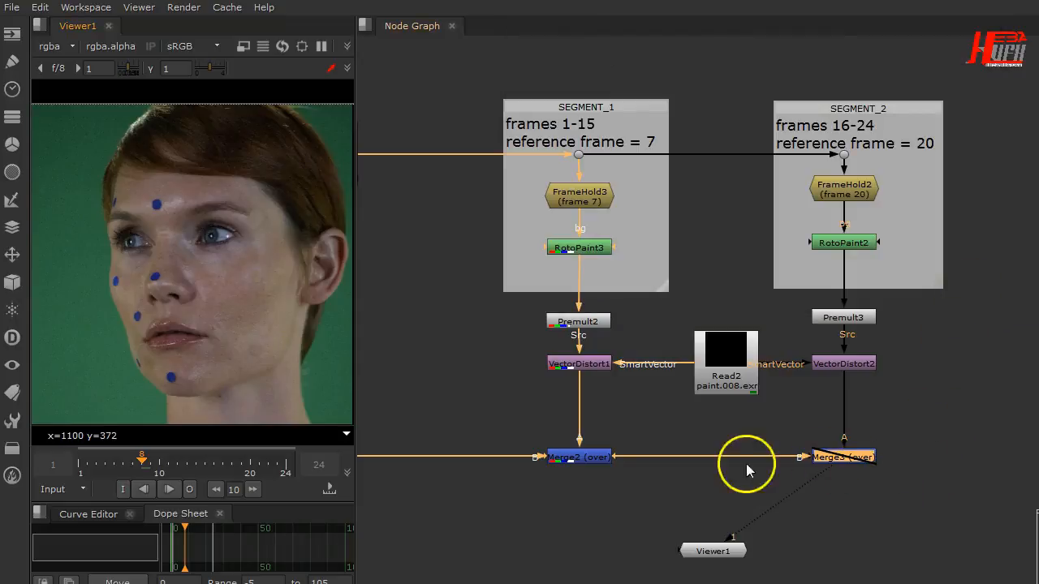
Widen the viewer area and play the sequence from frame 1 to review both paint segments together
click(401, 360)
drag(358, 360, 528, 360)
click(203, 489)
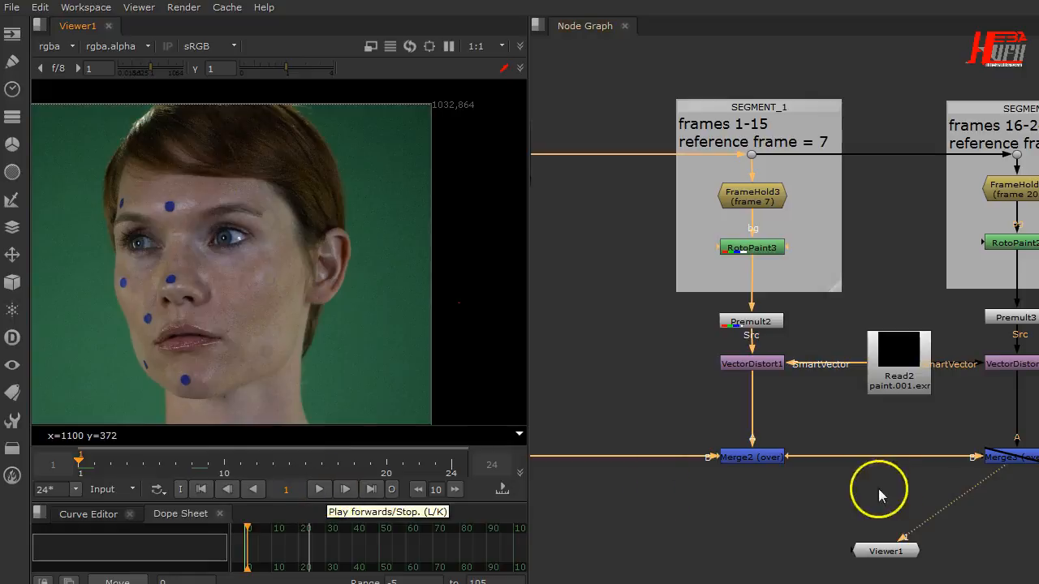
middle_drag(967, 419, 900, 420)
click(325, 488)
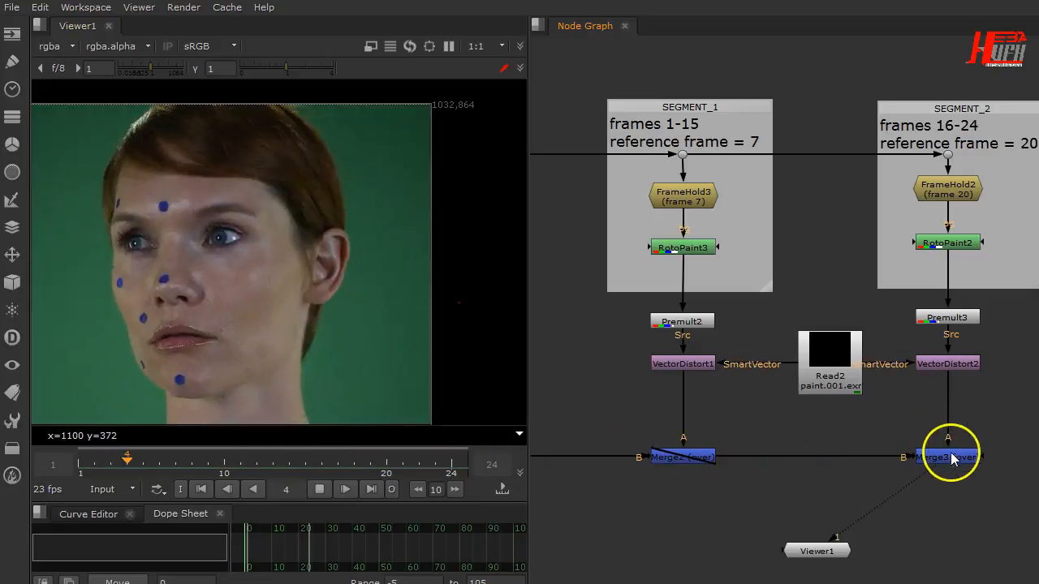
click(320, 489)
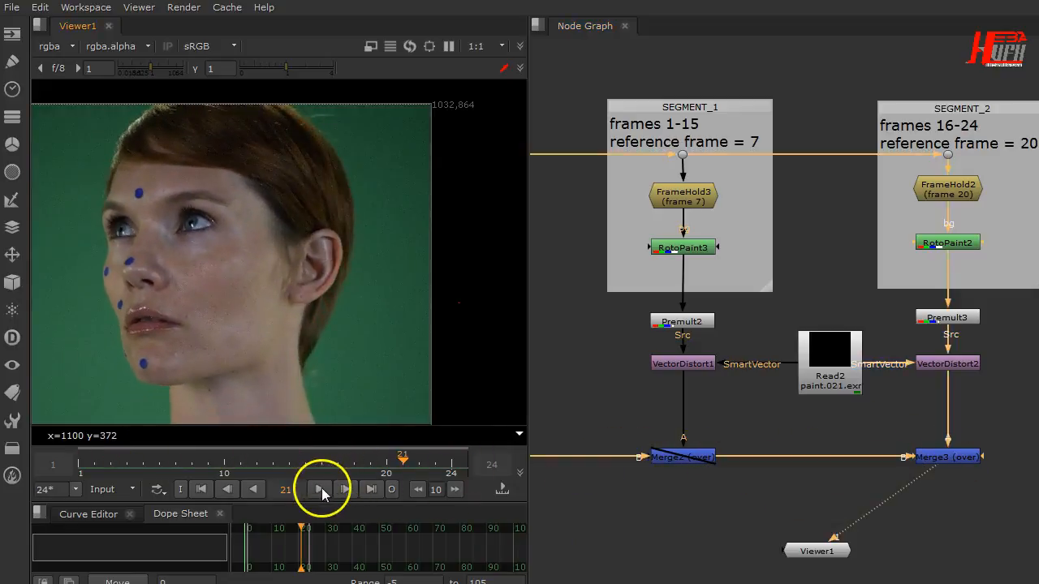
Compare frames 6 and 22 to check which merge is active, and place Viewer1 directly beneath Merge3
click(159, 473)
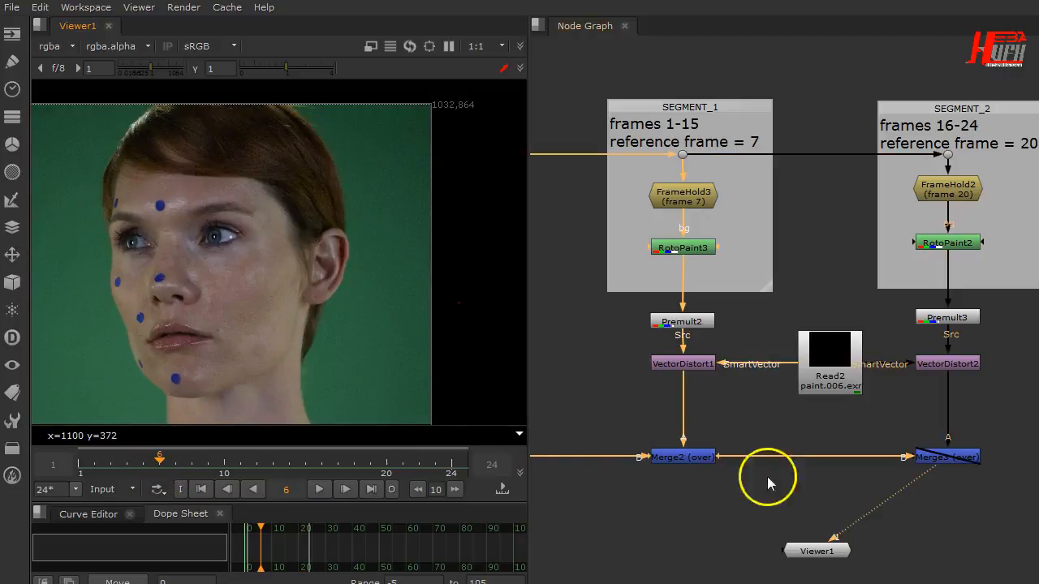
click(419, 462)
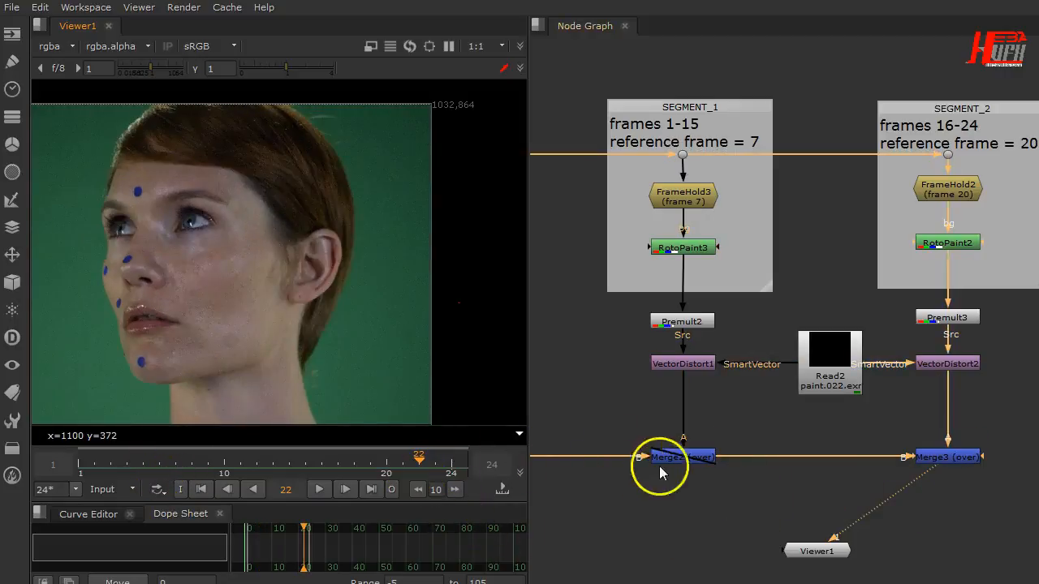
drag(837, 551, 956, 533)
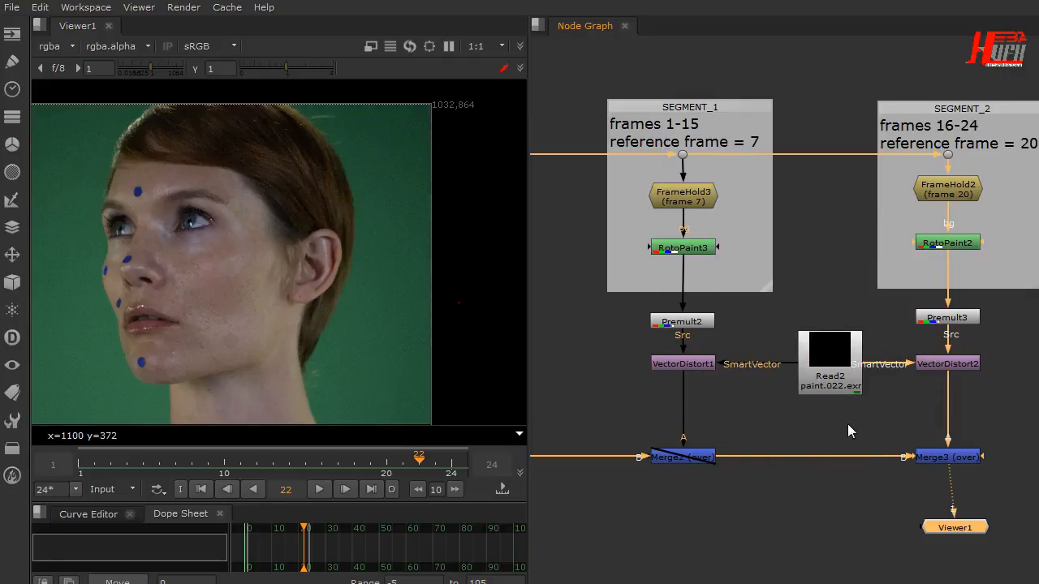
Alternate between frames 15 and 16 with a close view of the eye and temple to compare the paint across the segment change
click(312, 478)
click(345, 488)
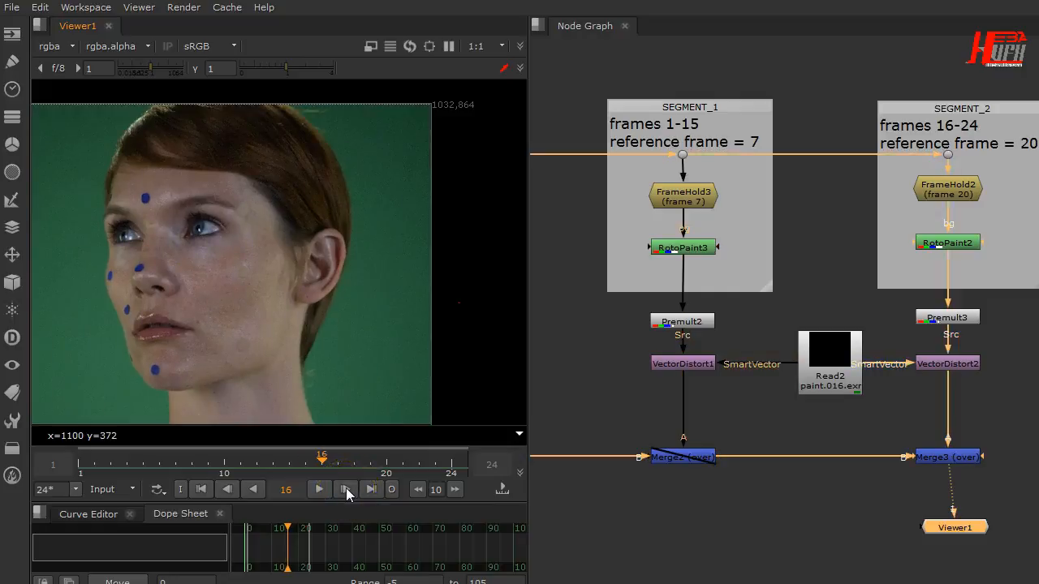
click(227, 488)
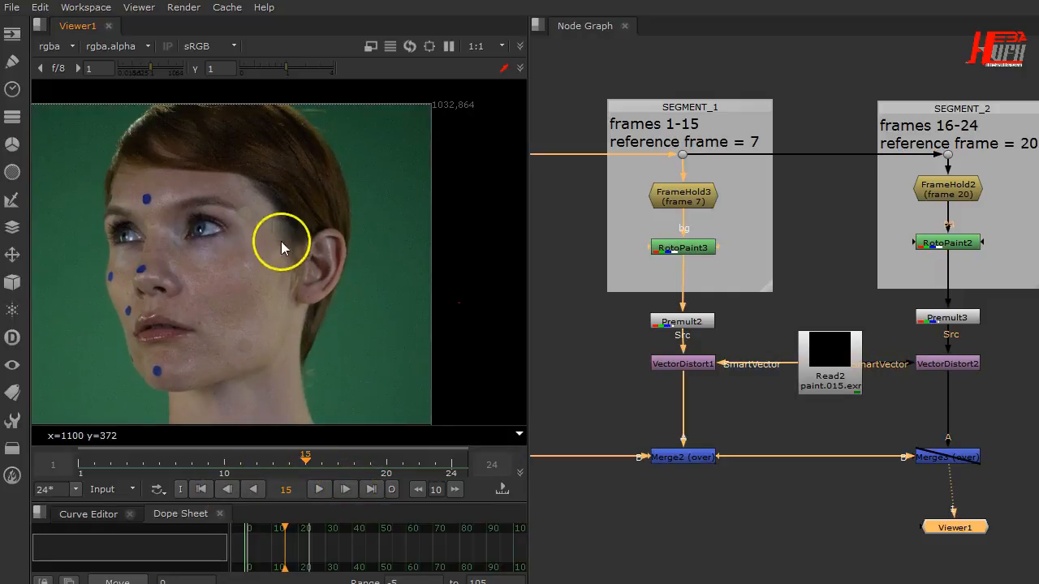
scroll(207, 171, up, 5)
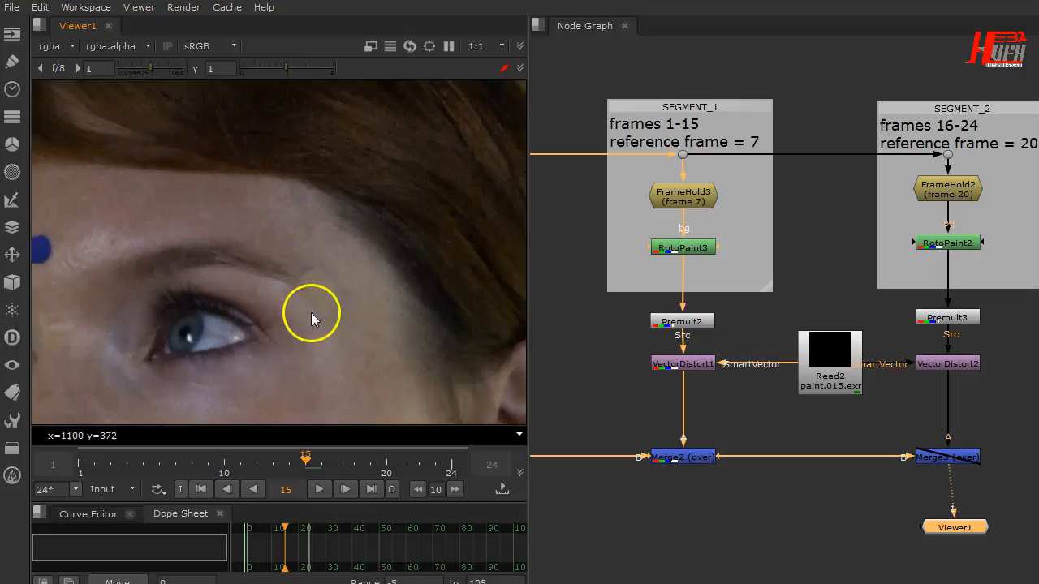
middle_drag(311, 312, 325, 238)
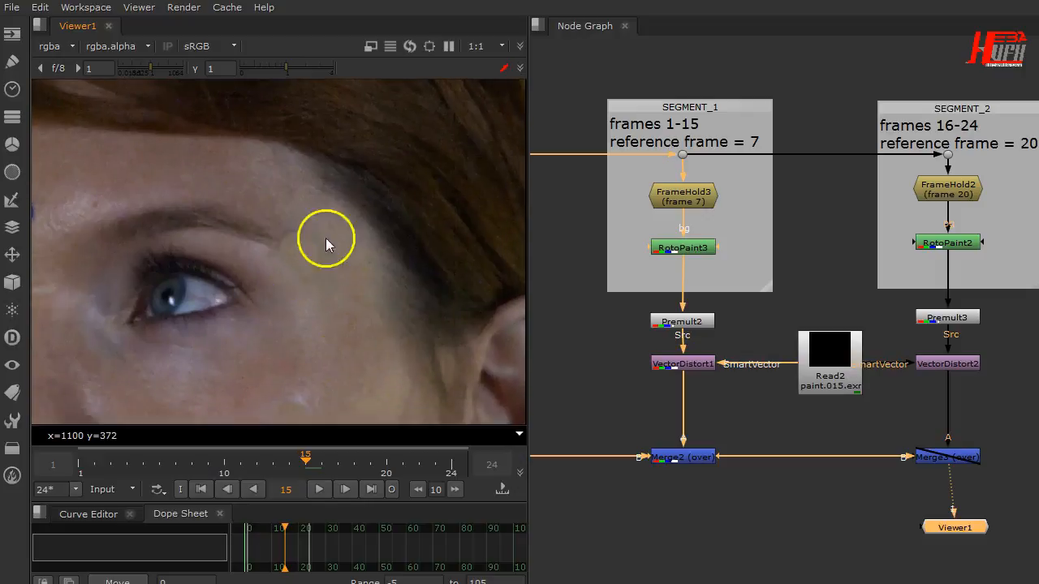
click(347, 492)
click(229, 491)
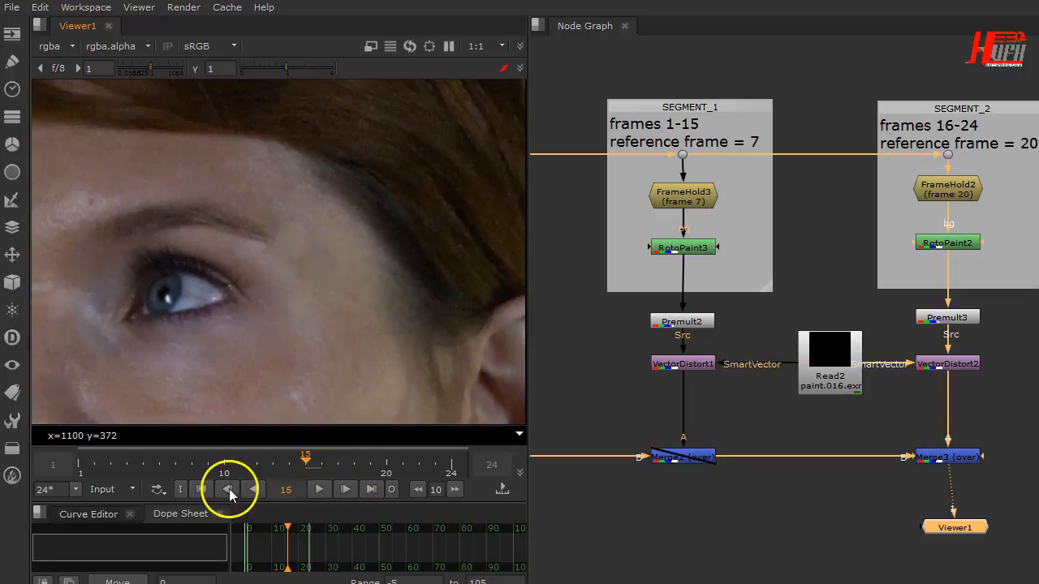
click(345, 489)
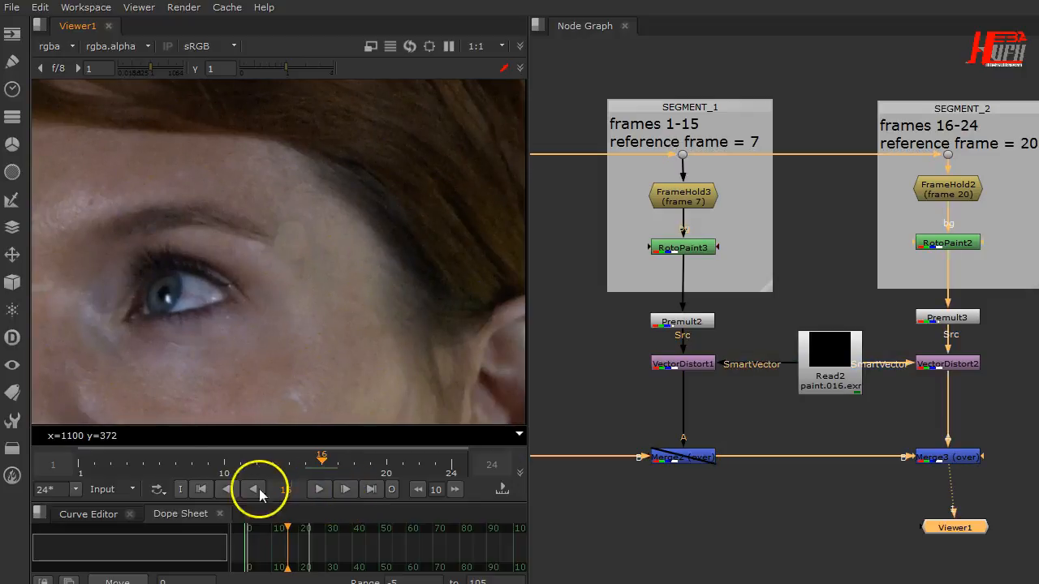
click(227, 491)
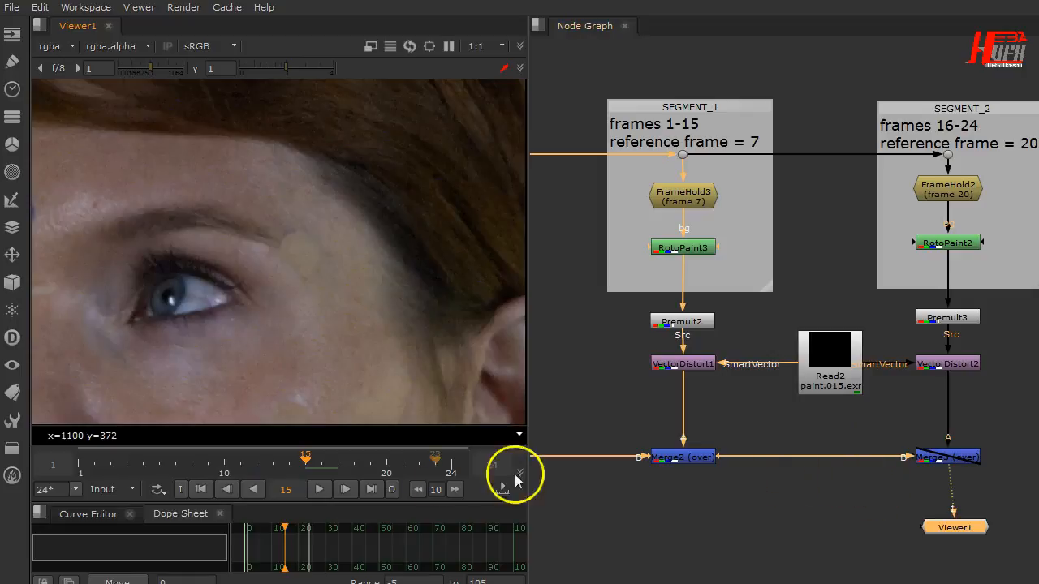
Check the close-up paint at frame 16, return to frame 1, and select Merge3
click(344, 489)
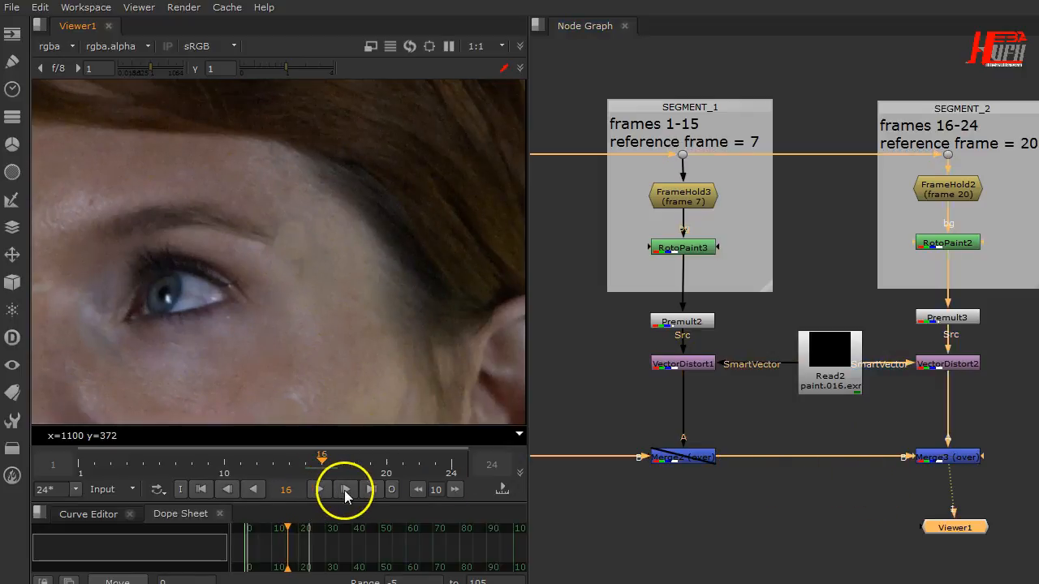
click(203, 490)
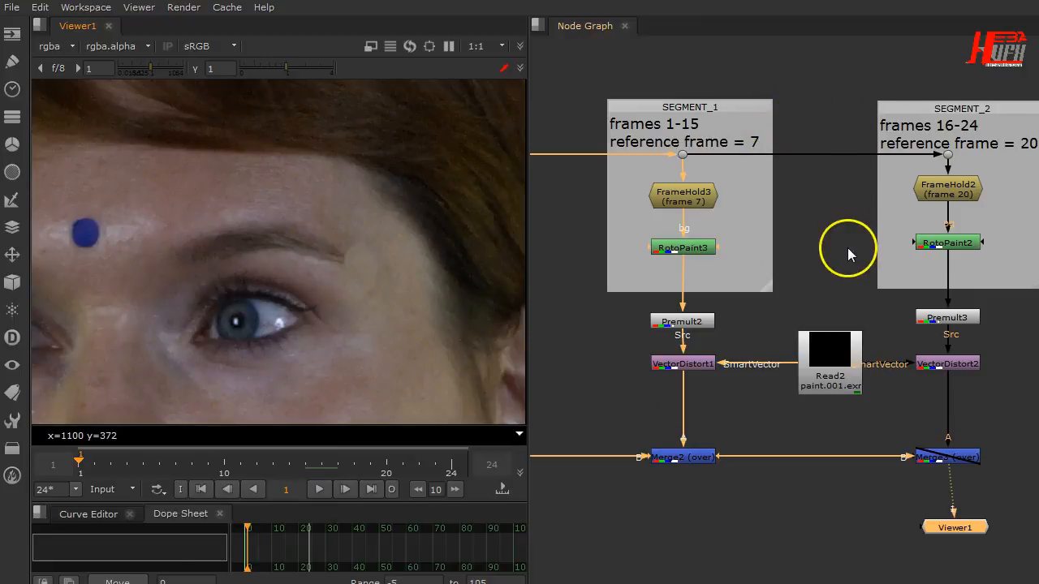
click(960, 462)
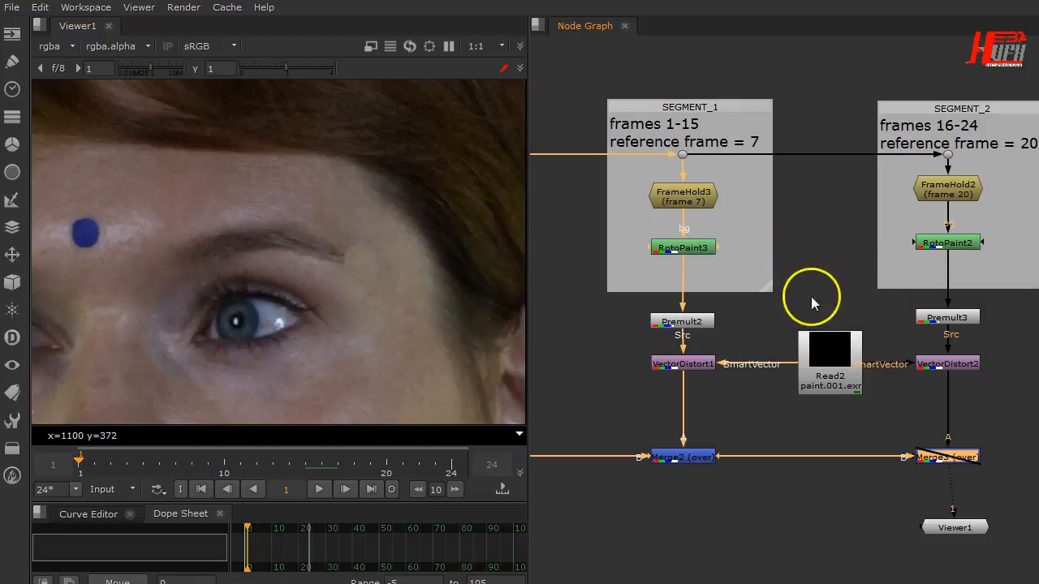
Scrub the full-face view across both segments, stopping at frame 21, and align Viewer1 directly beneath Merge3
scroll(244, 321, down, 3)
scroll(295, 306, down, 5)
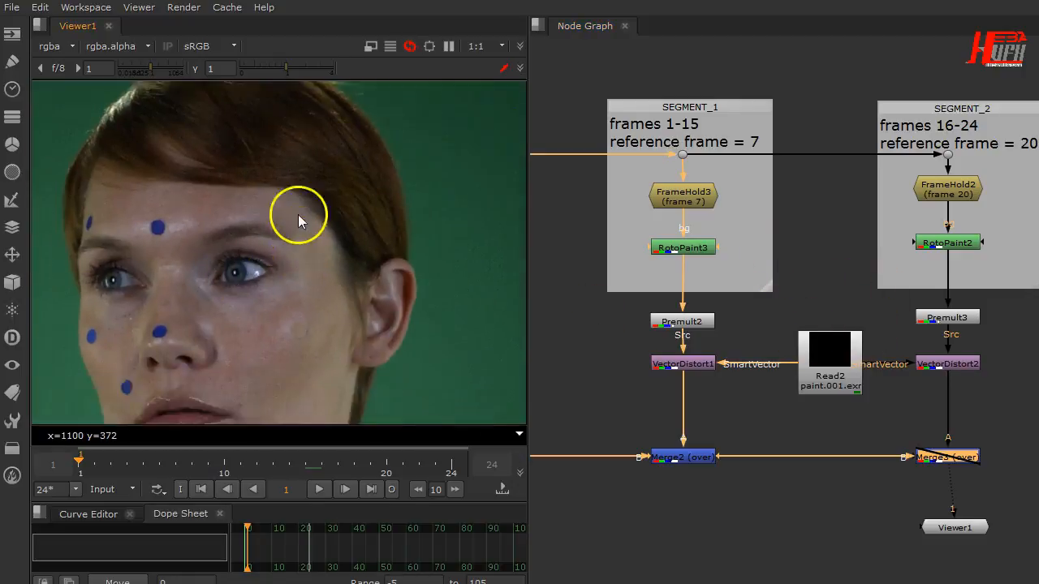
middle_drag(348, 259, 334, 266)
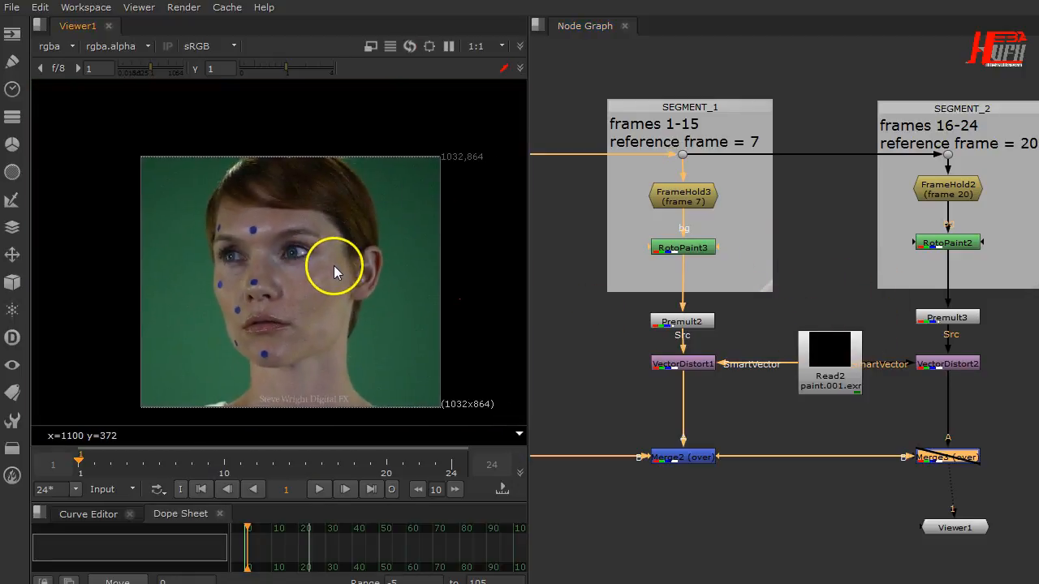
click(338, 463)
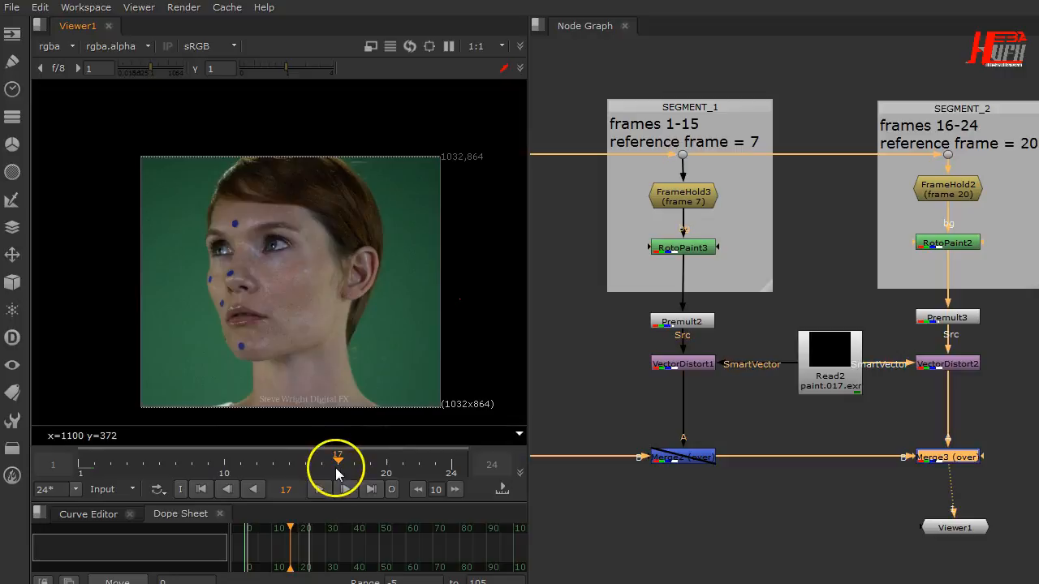
click(238, 463)
drag(238, 463, 408, 474)
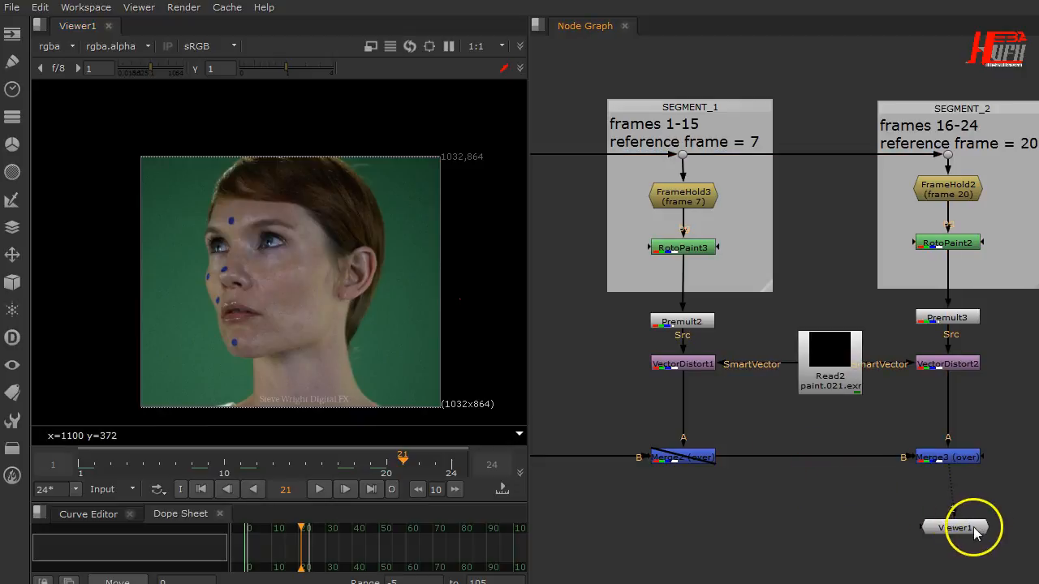
drag(976, 531, 969, 538)
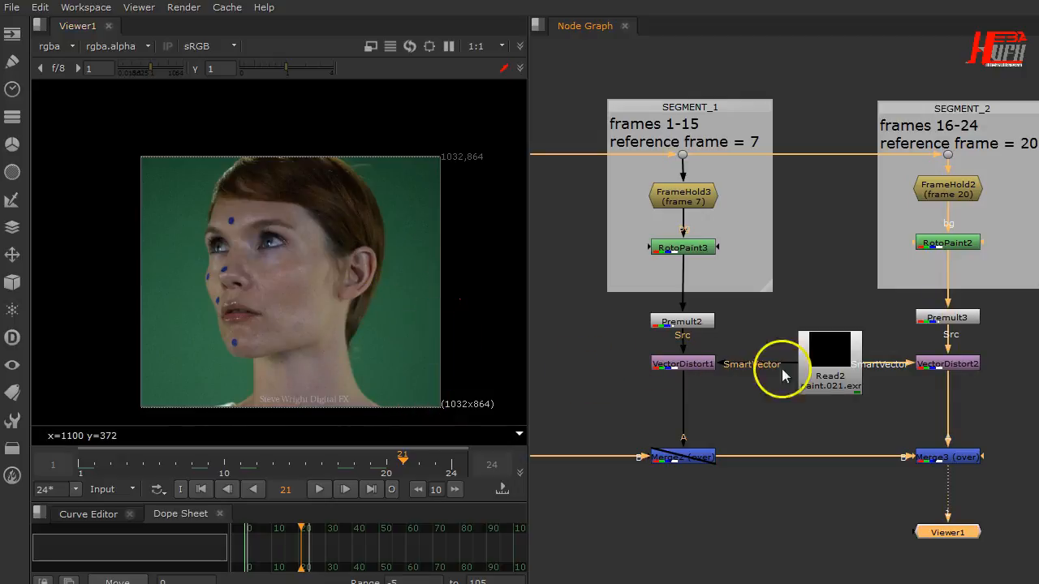
Inspect the properties of the Read2 vector file and the reference frame and frame distance settings of VectorDistort1
double_click(831, 370)
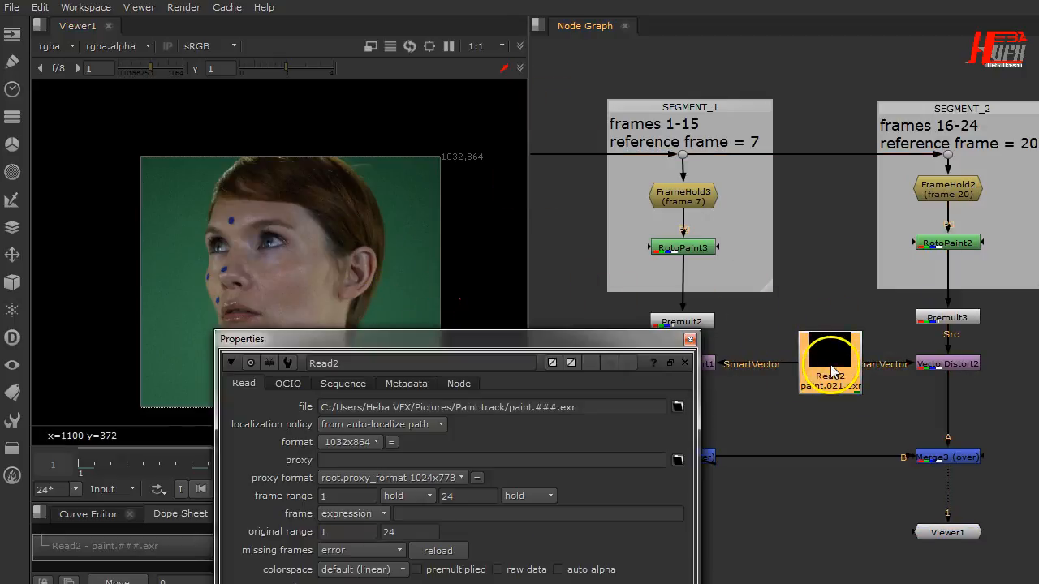
click(689, 341)
double_click(670, 363)
drag(376, 63, 841, 78)
drag(656, 146, 523, 157)
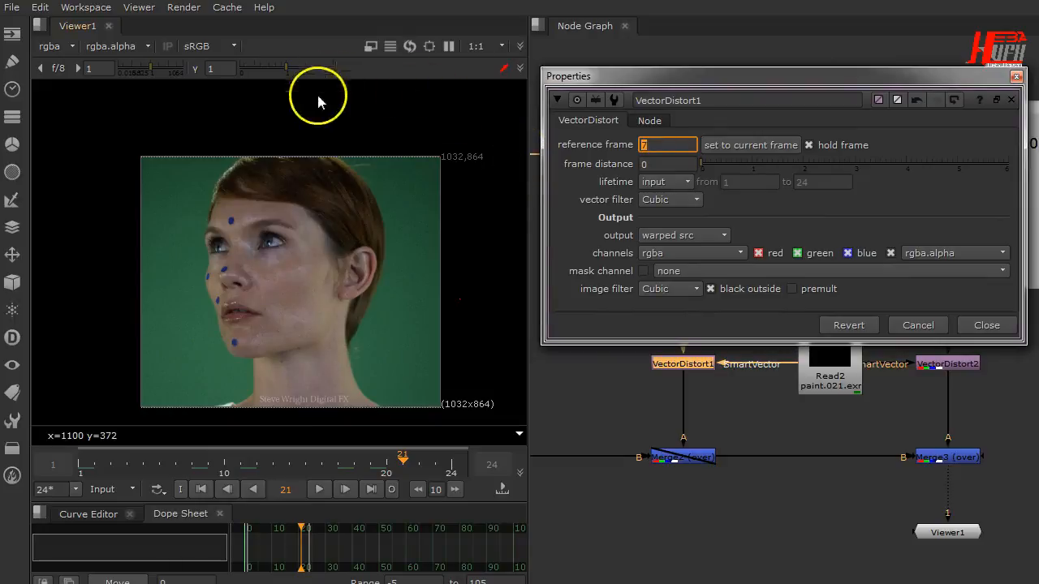
click(679, 163)
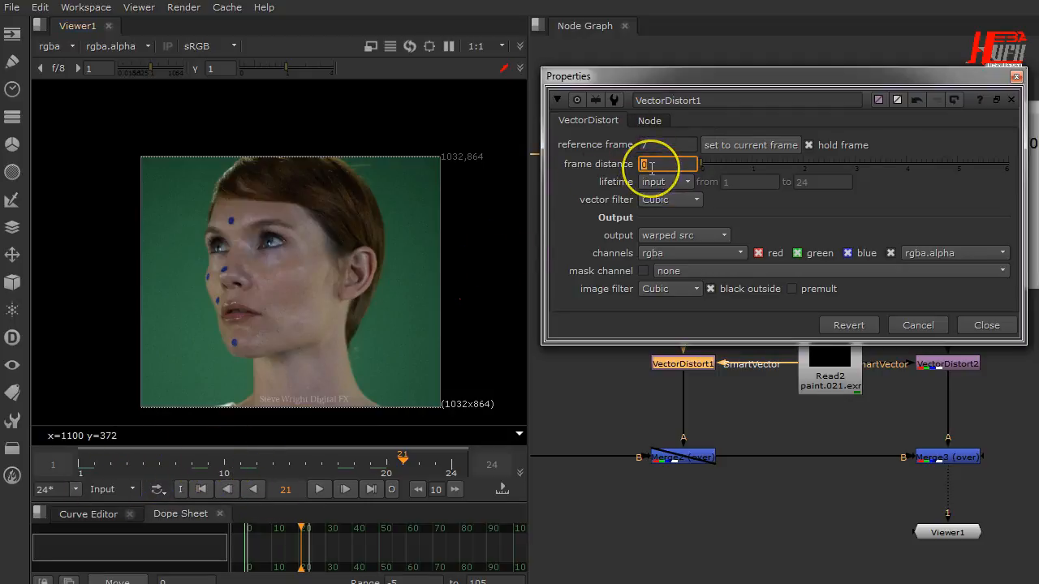
mouse_move(651, 168)
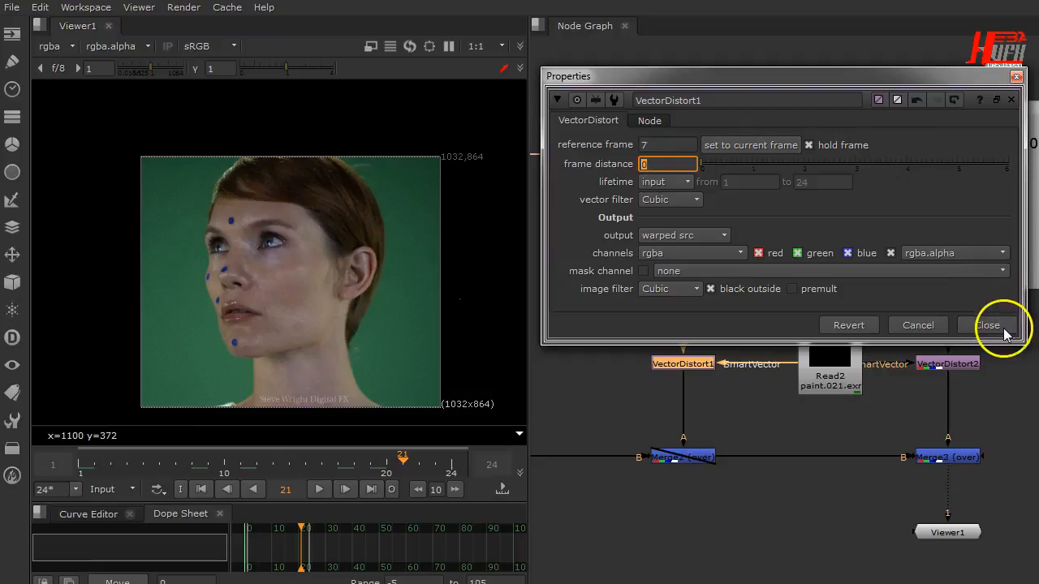
click(999, 326)
click(774, 442)
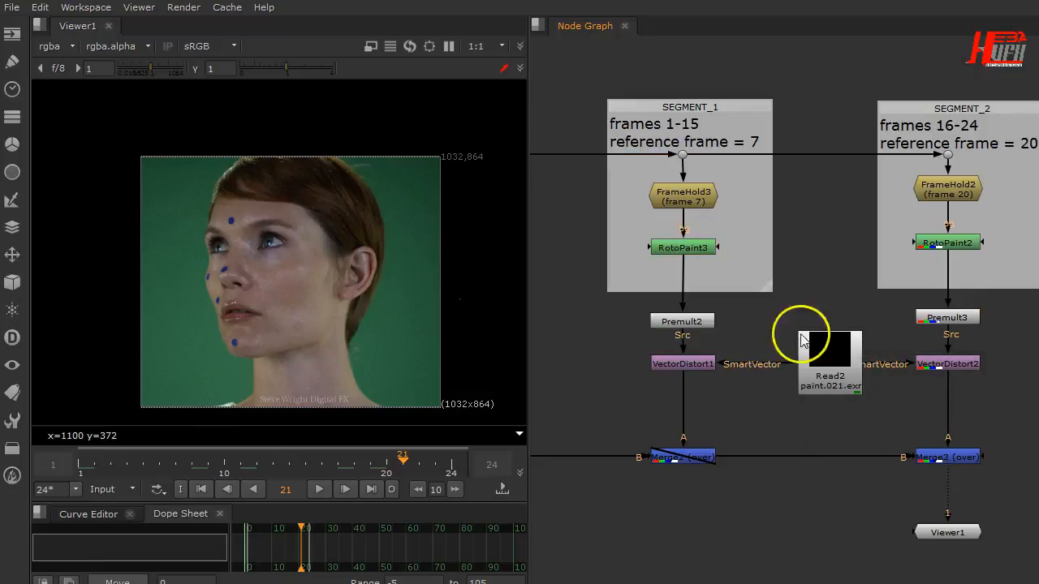
scroll(835, 423, down, 1)
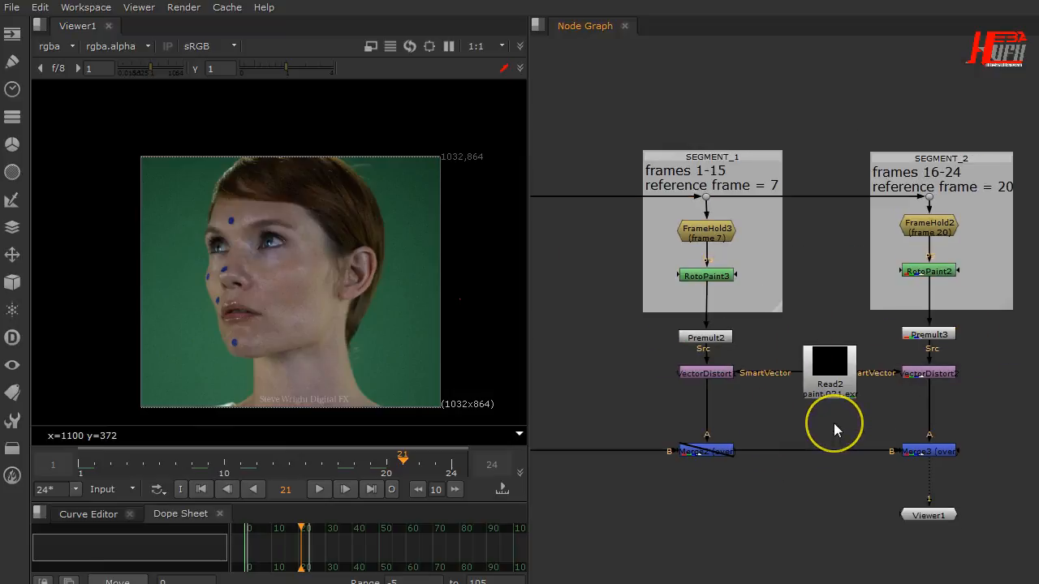
scroll(834, 423, up, 1)
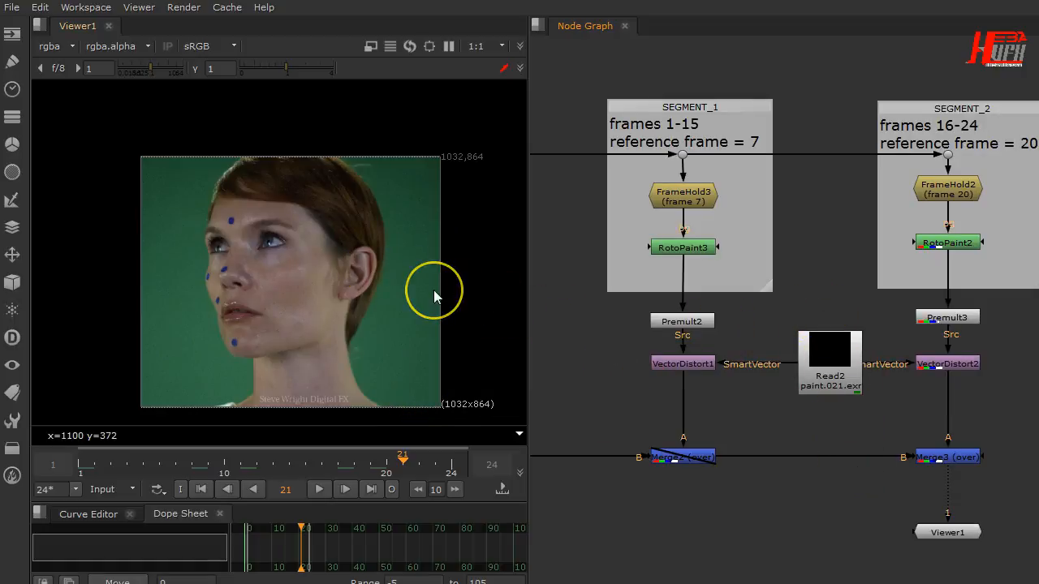
scroll(433, 292, up, 2)
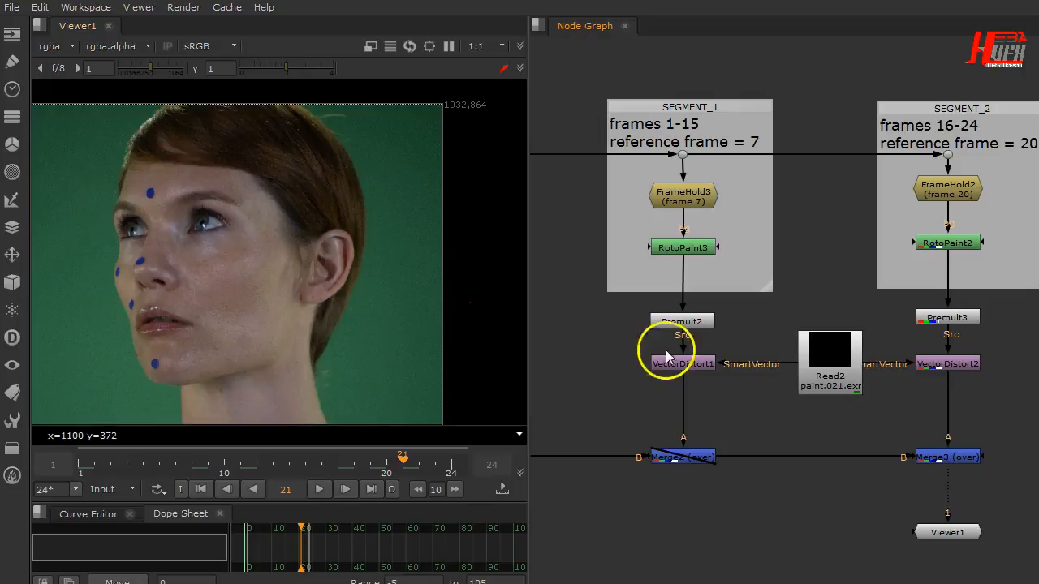
key(f)
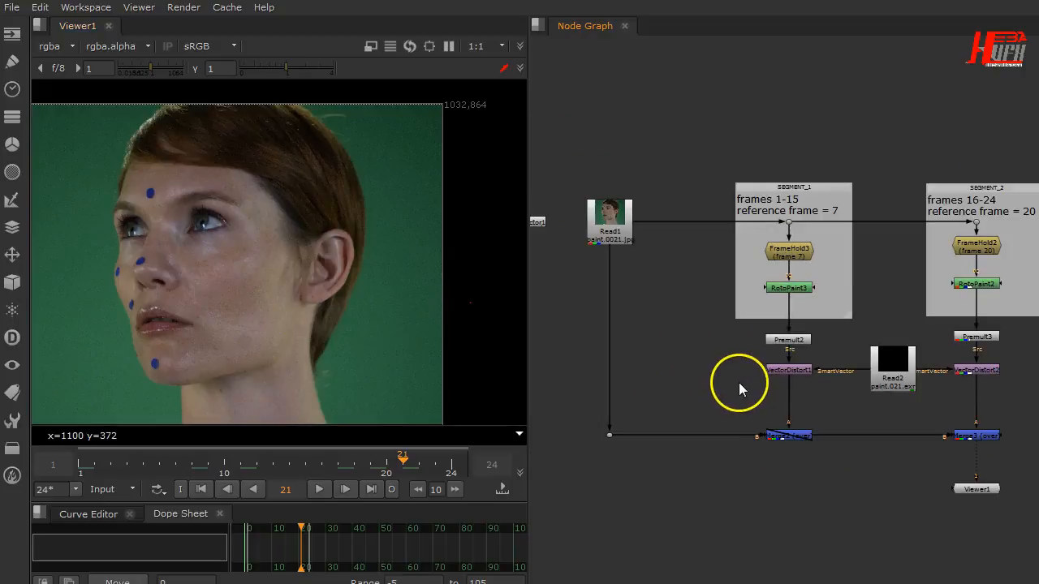